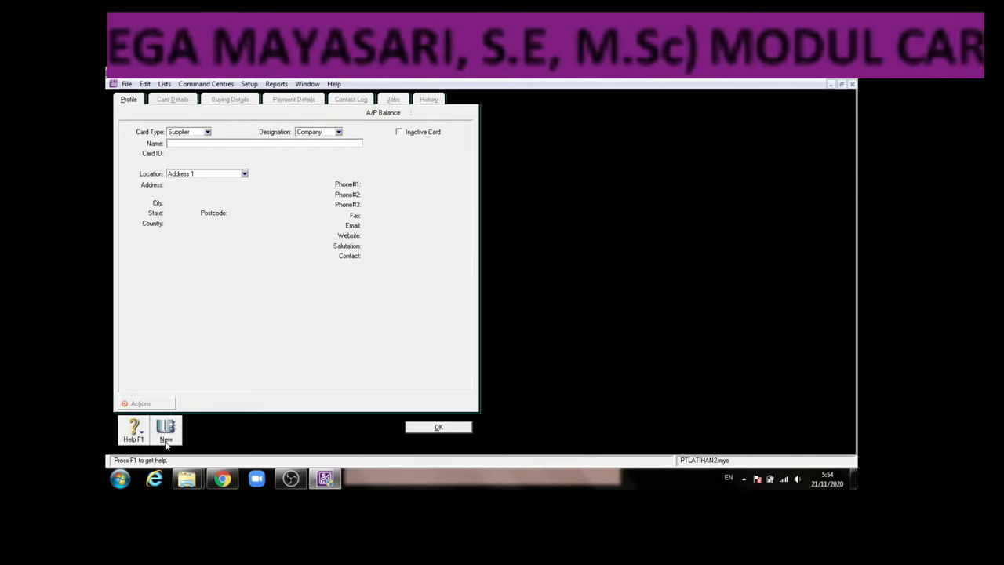
Step: Consult the card table in the exercise PDF and enter "R, PT" as the name of the new supplier card
mouse_move(227, 483)
left_click(222, 445)
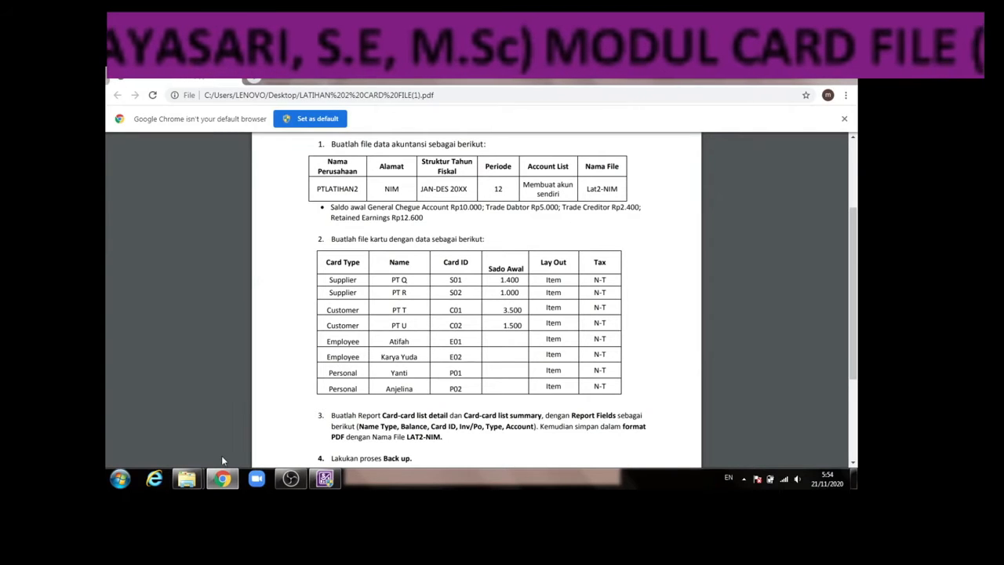
left_click(223, 479)
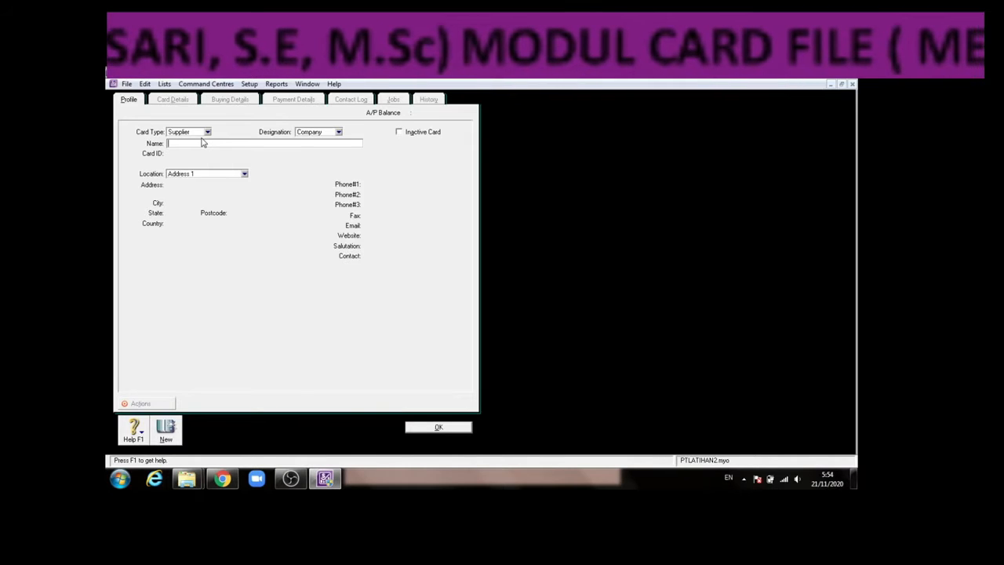
type("R. P")
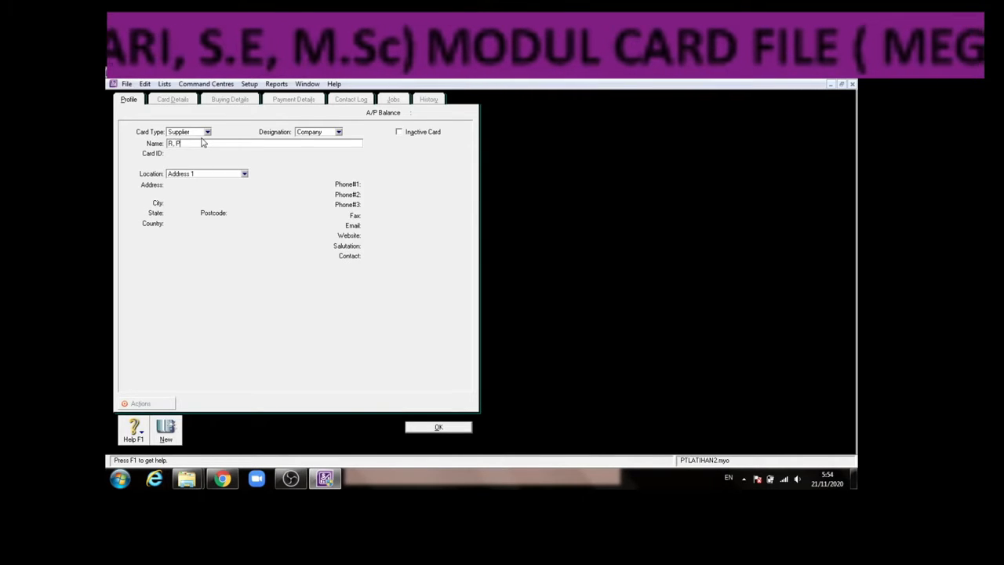
type("T")
key("Tab")
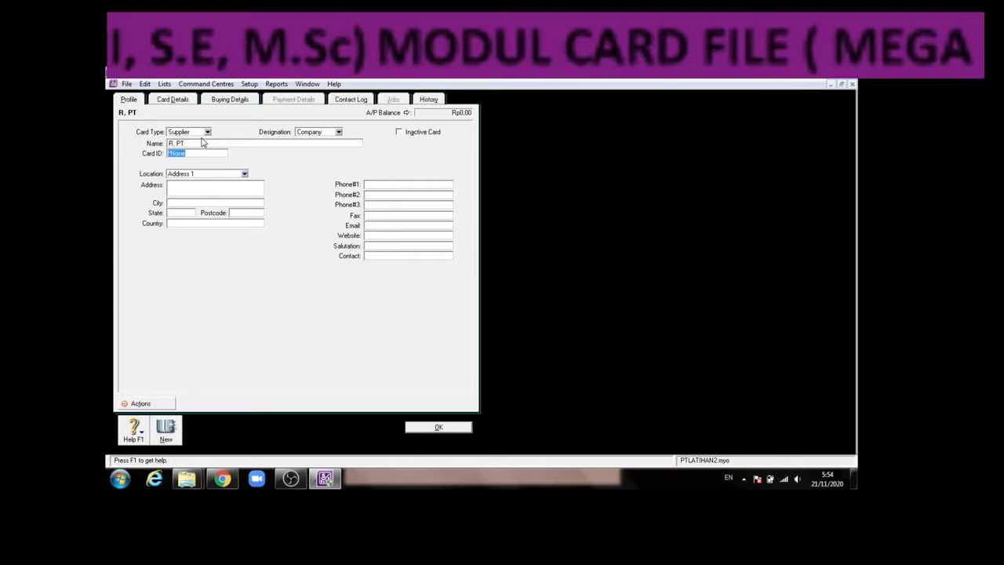
Step: Set the supplier's card ID to S02, checking it against the exercise PDF, and enter the student number as its address
left_click(222, 479)
left_click(220, 480)
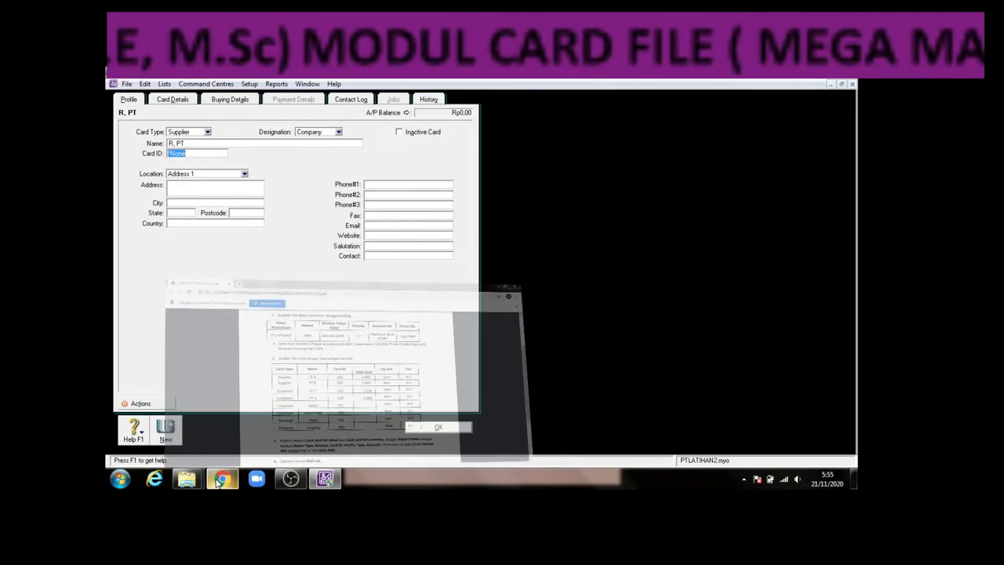
type("S02")
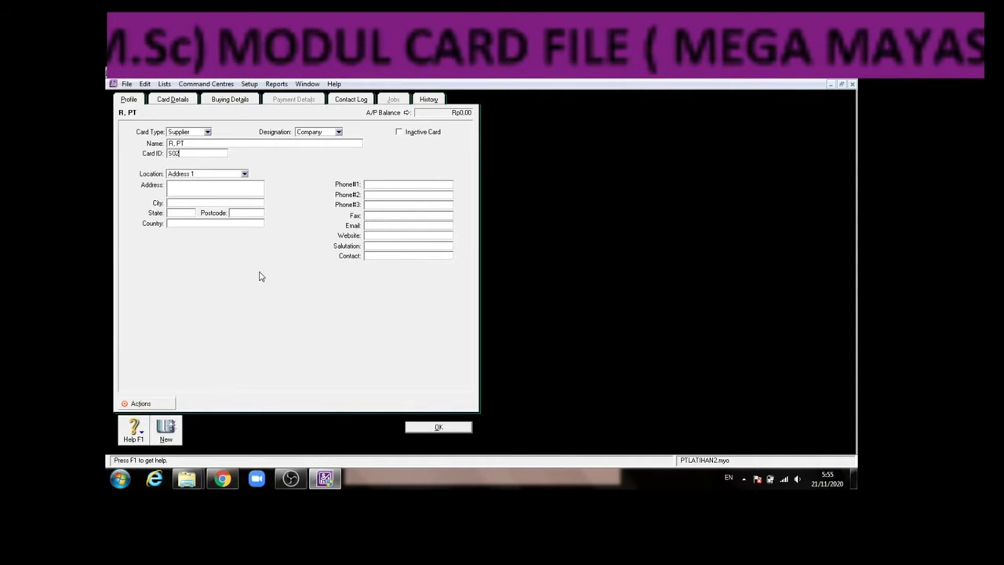
left_click(215, 186)
type("110")
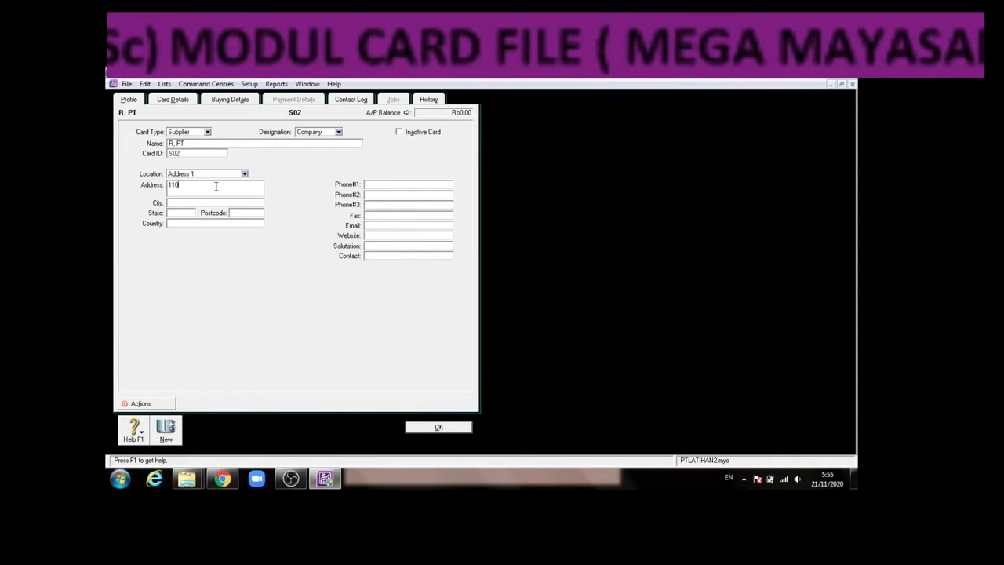
type("069")
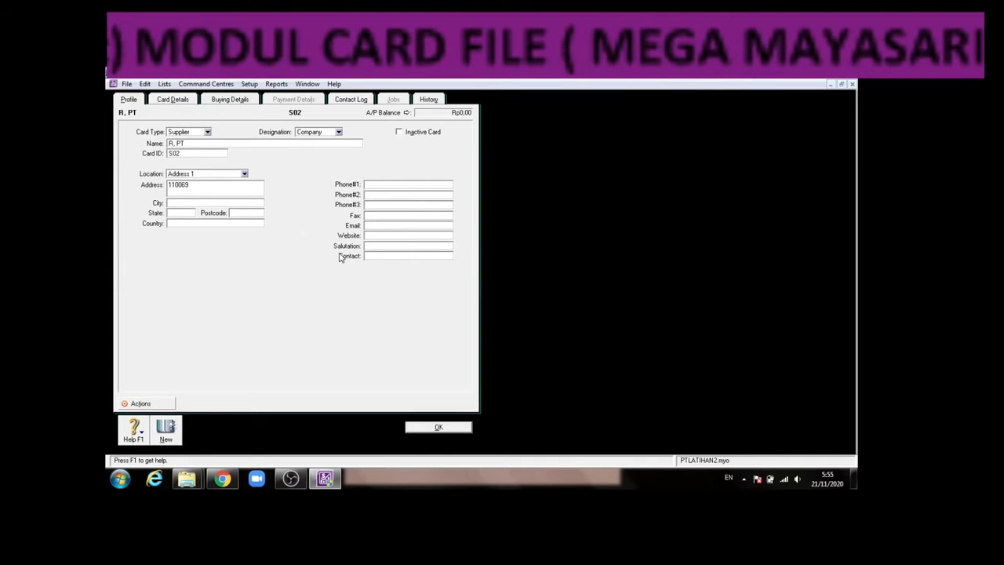
left_click(327, 480)
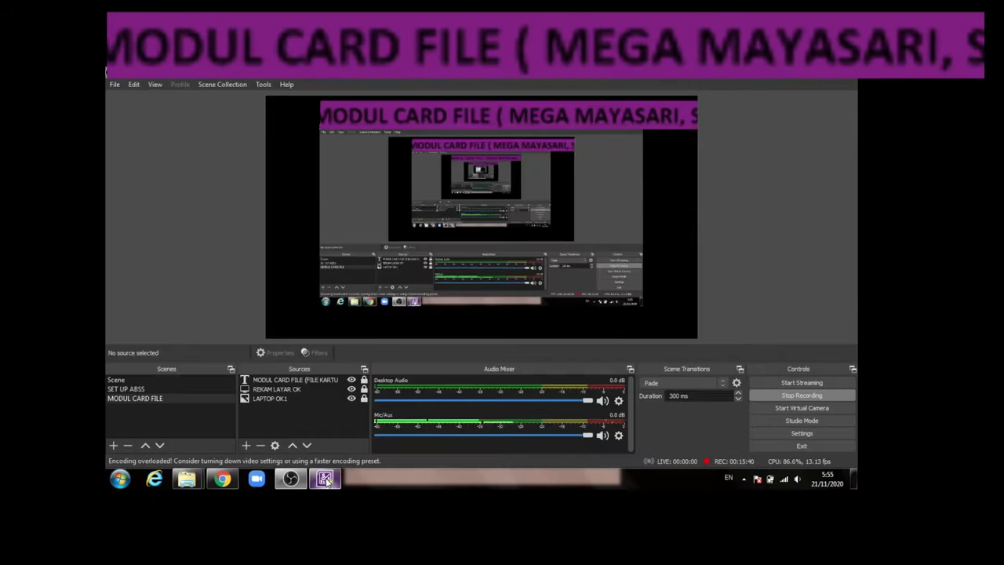
left_click(327, 480)
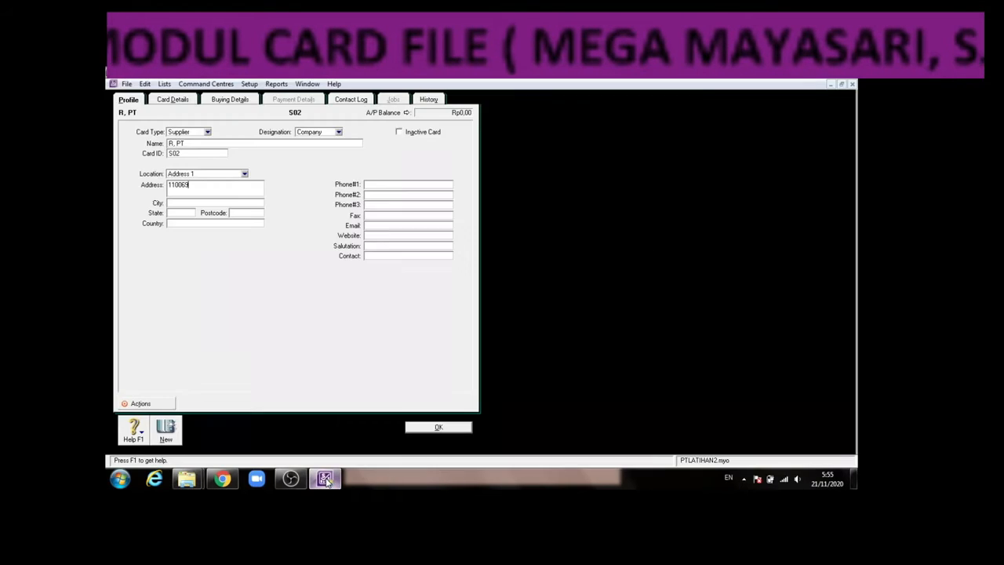
Step: Check the supplier's layout in the exercise PDF and set its purchase layout to Item in the buying details
left_click(228, 480)
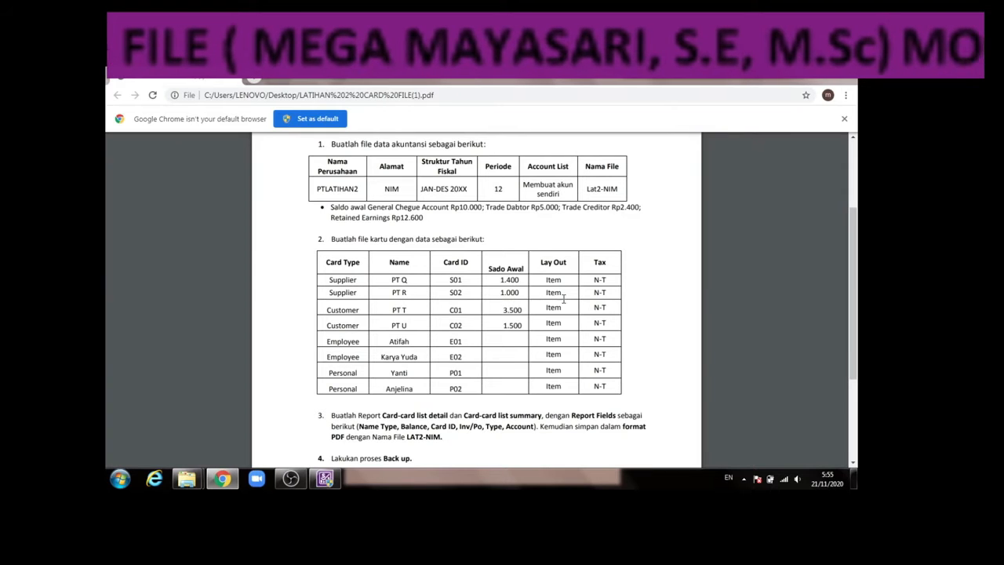
left_click(325, 480)
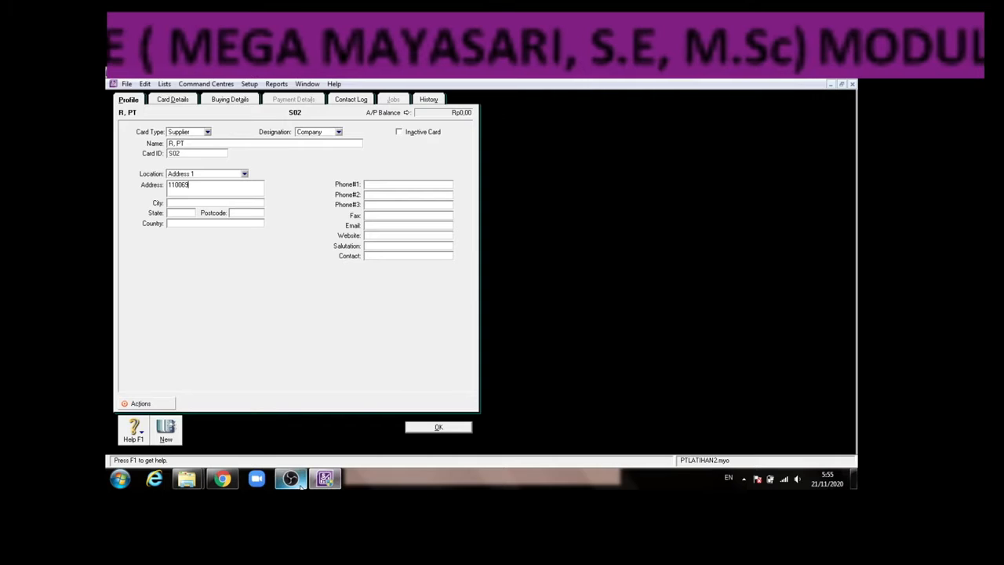
mouse_move(300, 487)
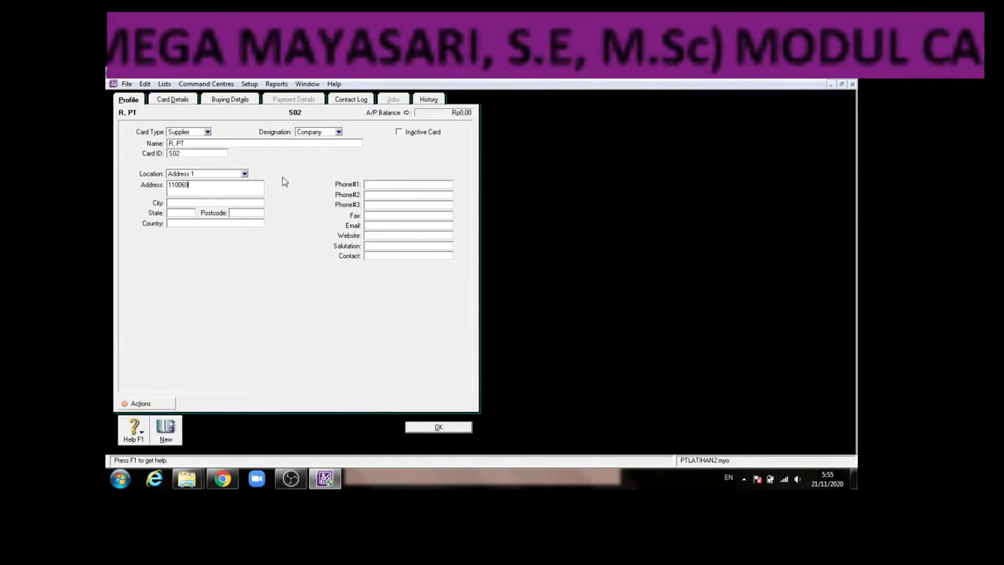
left_click(187, 102)
left_click(230, 101)
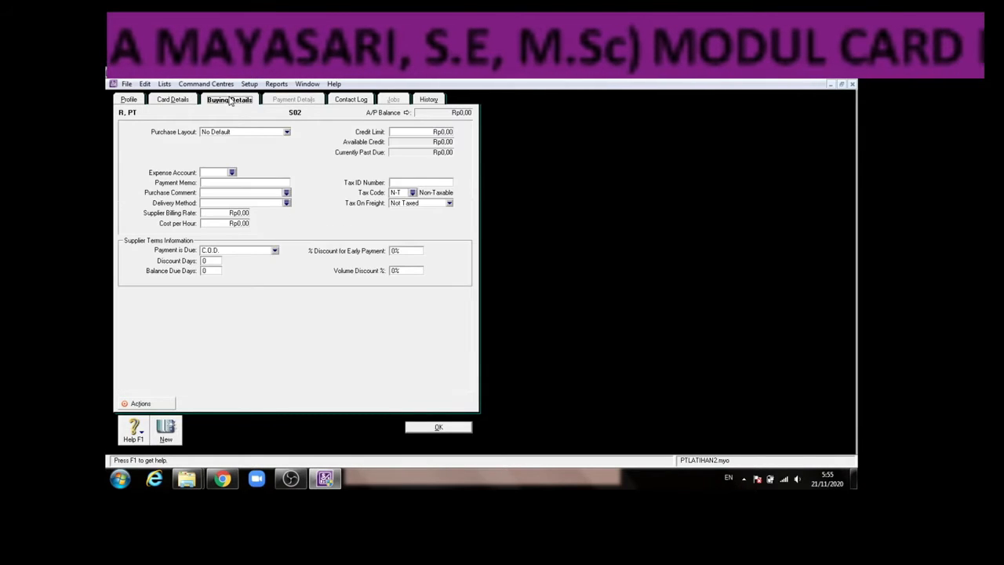
left_click(287, 133)
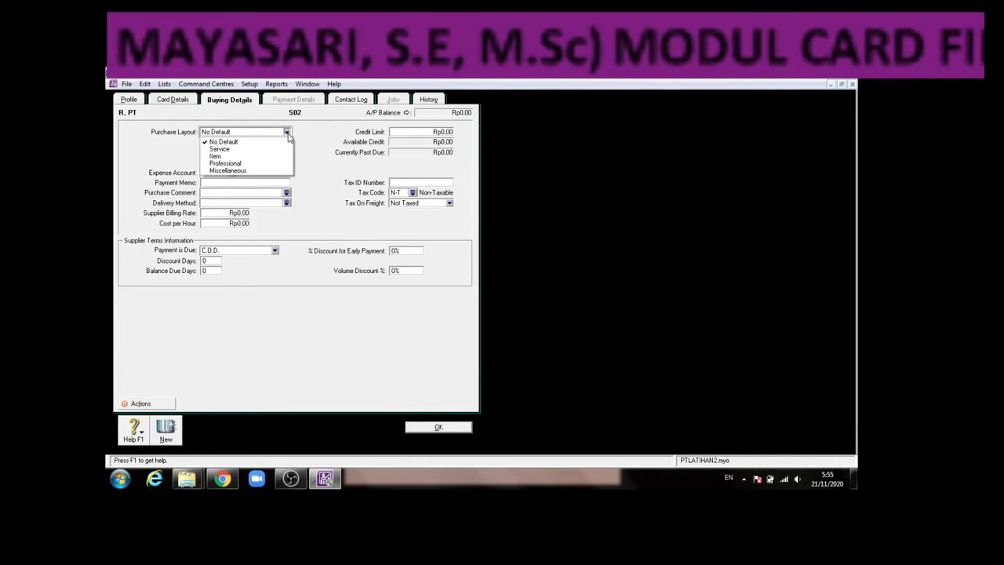
left_click(270, 157)
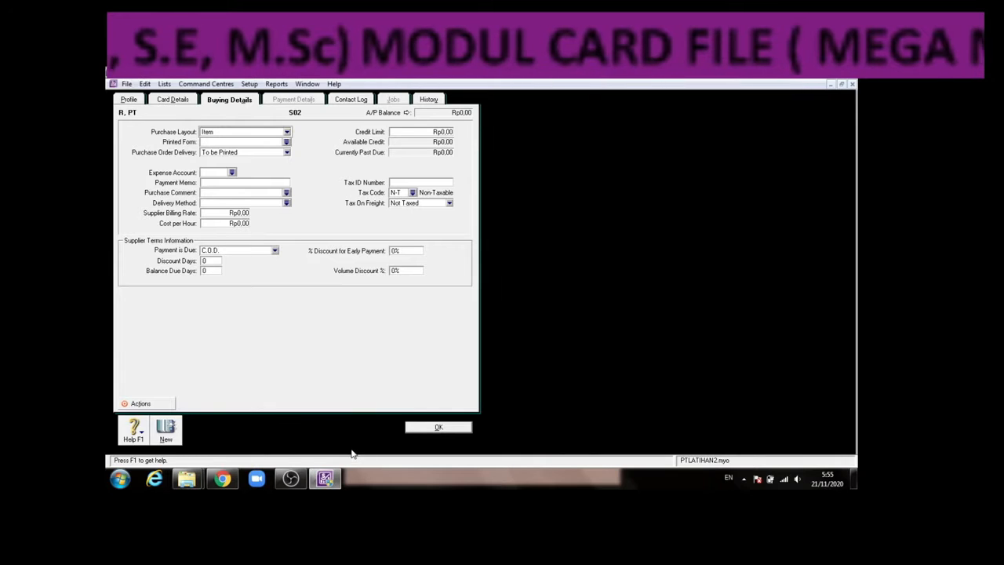
Step: Start another new card and set its card type to Customer, following the exercise PDF
left_click(166, 430)
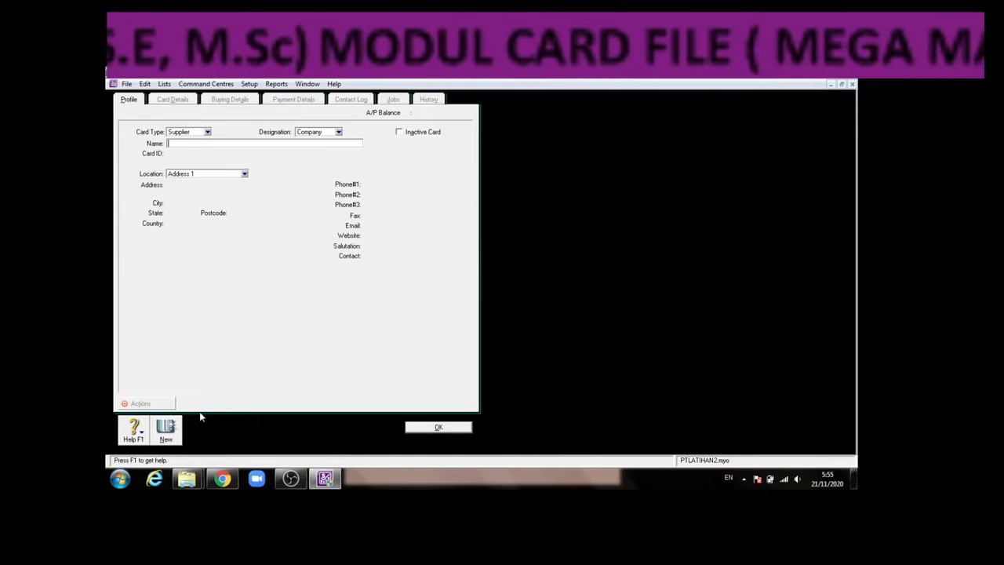
left_click(231, 479)
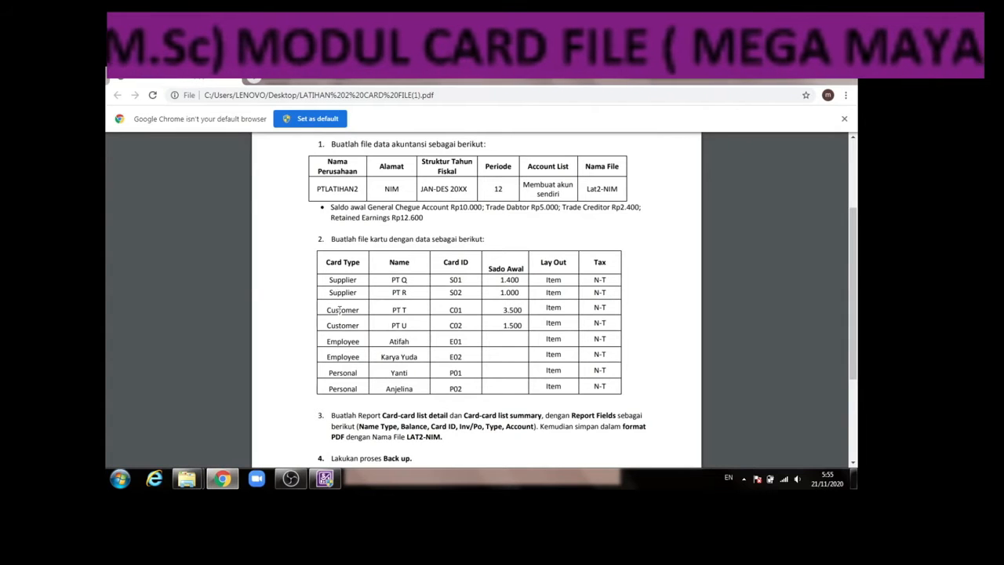
left_click(224, 478)
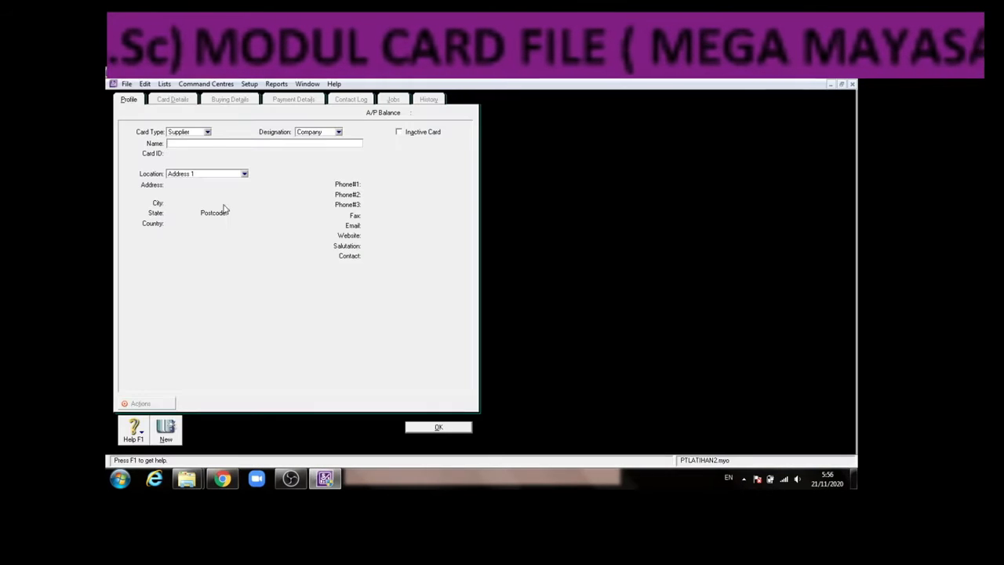
left_click(207, 133)
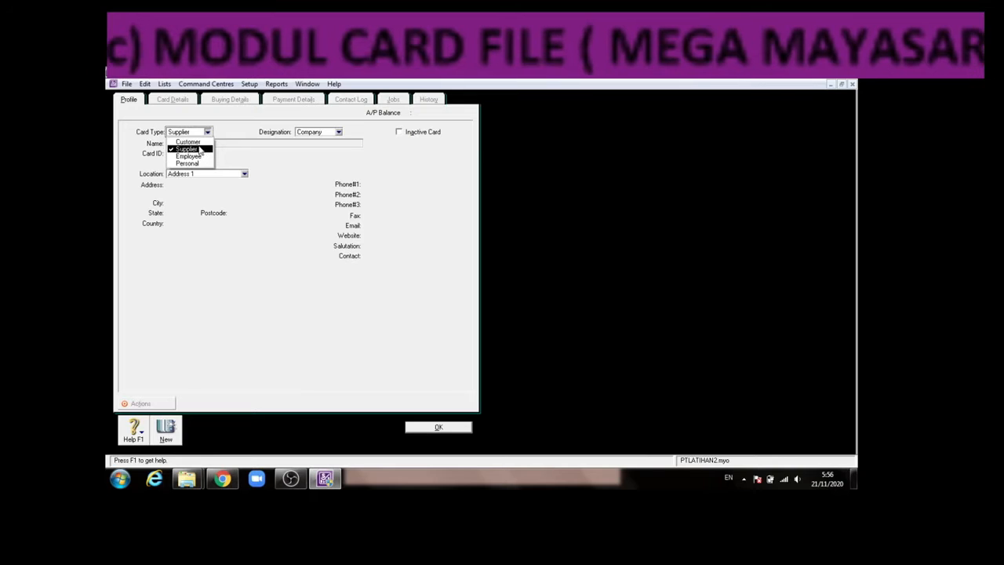
left_click(188, 142)
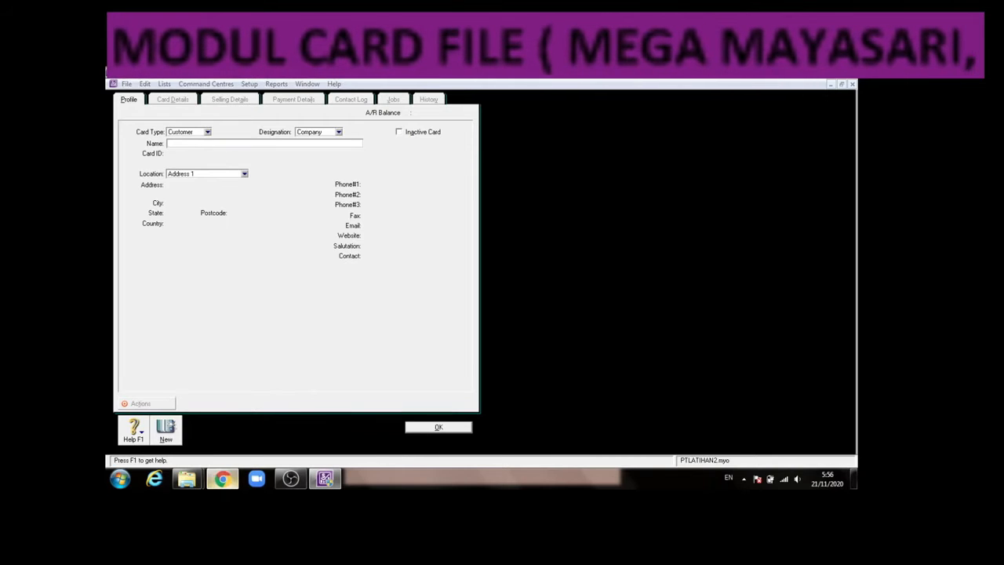
Step: Check the customer's name in the exercise PDF and enter "T, PT" as the name on the new card
left_click(222, 479)
left_click(324, 479)
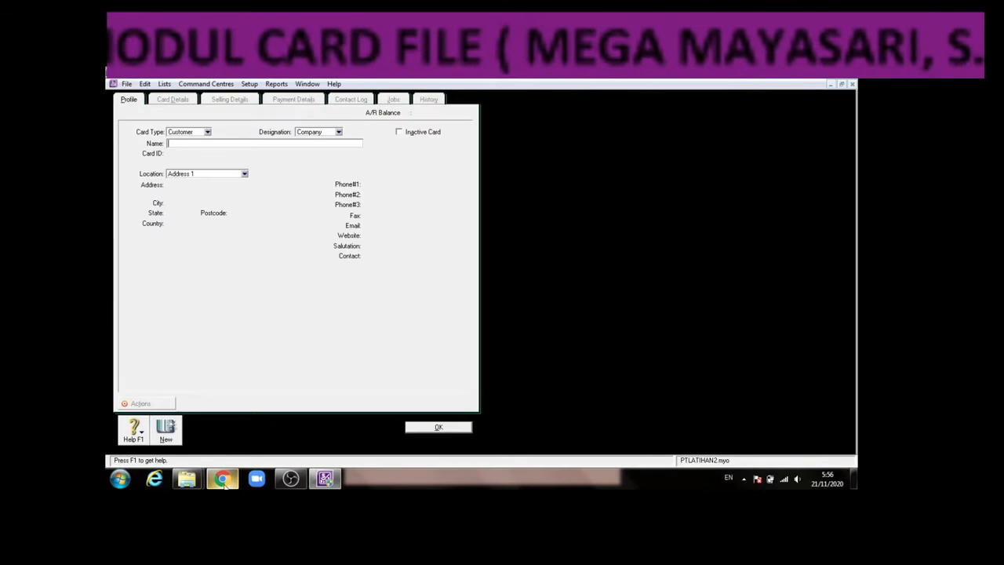
type("T")
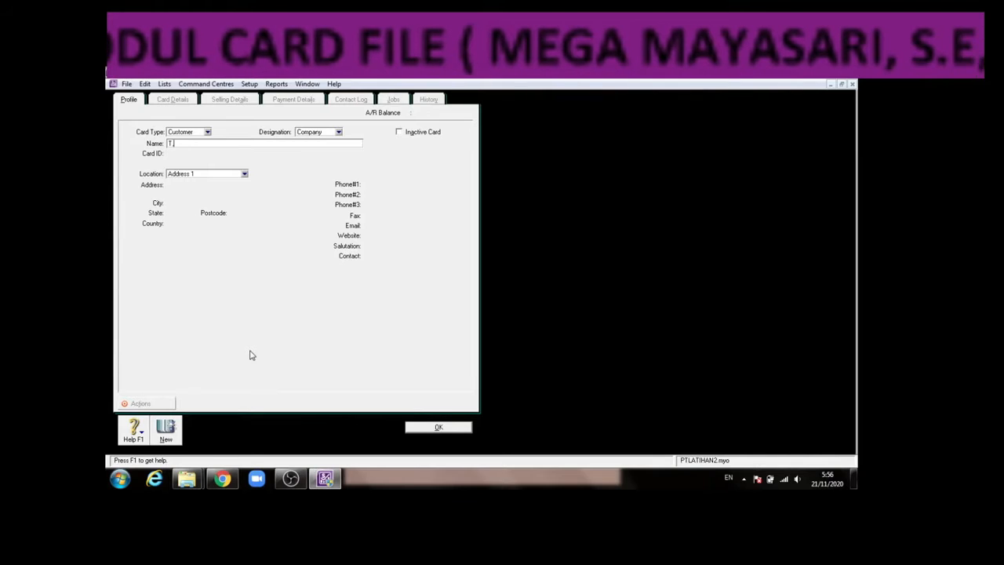
type(",PT")
key("BackSpace")
key("BackSpace")
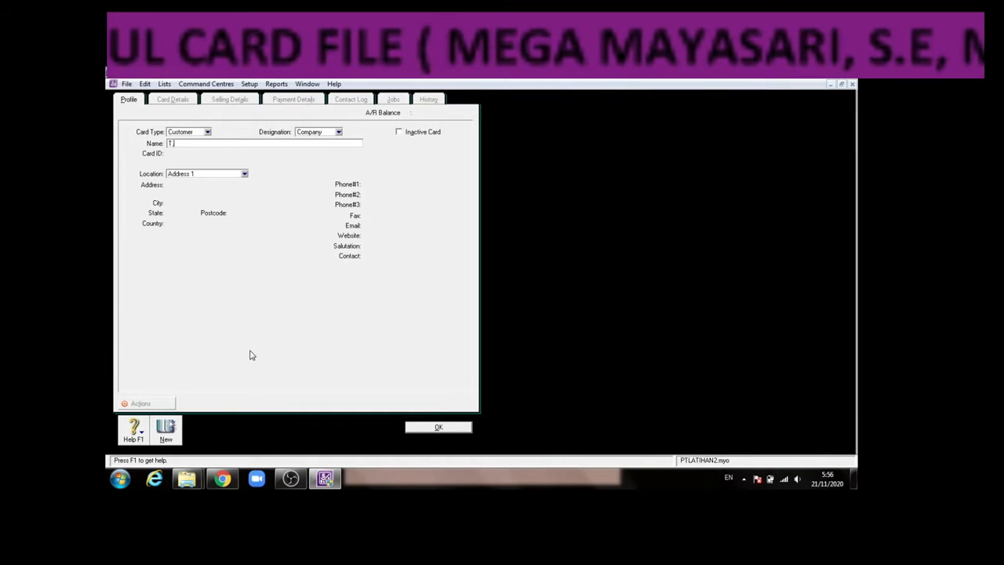
type("PT")
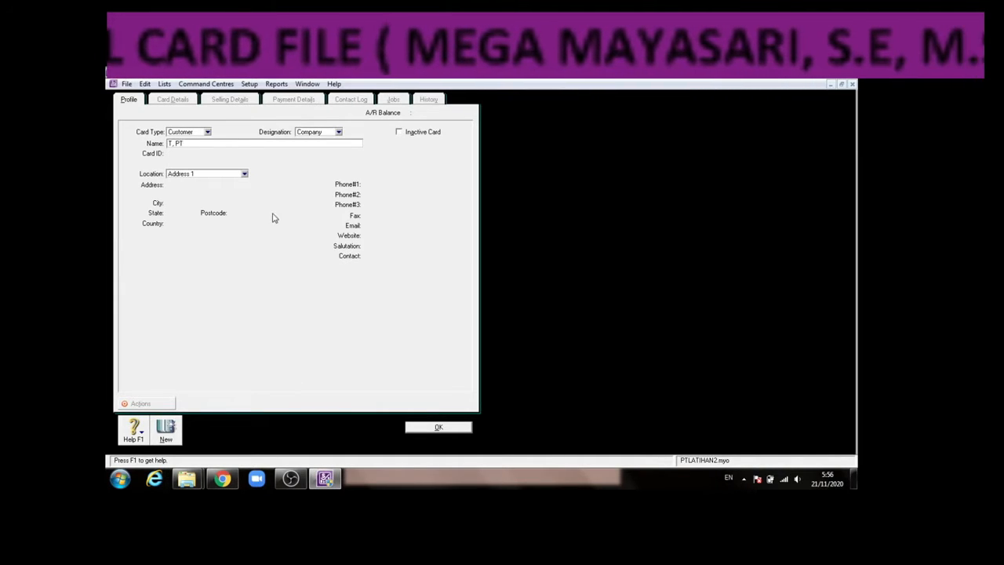
key("Tab")
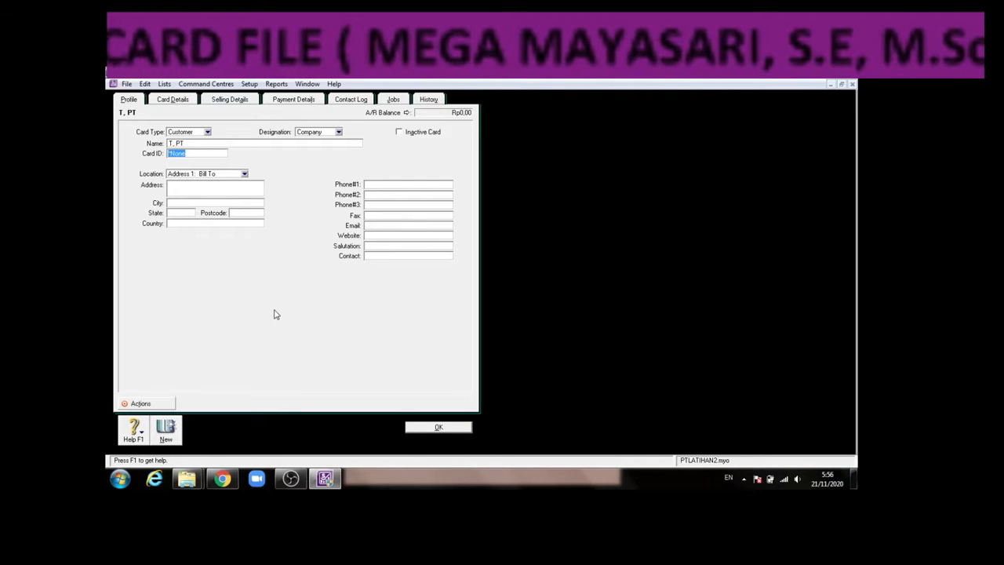
Step: Set the customer's card ID to C01, enter the student number as the address, and check the card data in the exercise PDF
left_click(225, 481)
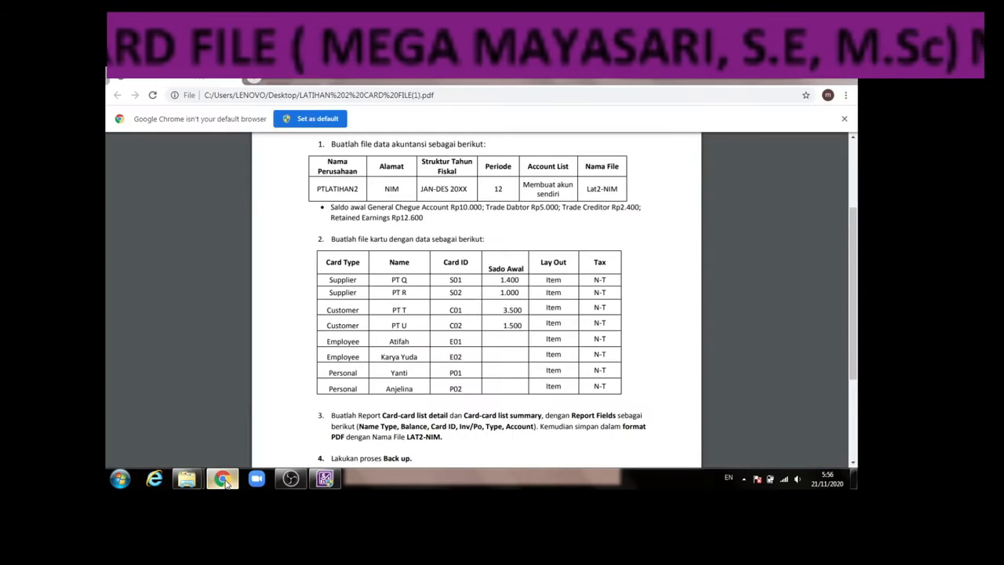
left_click(224, 481)
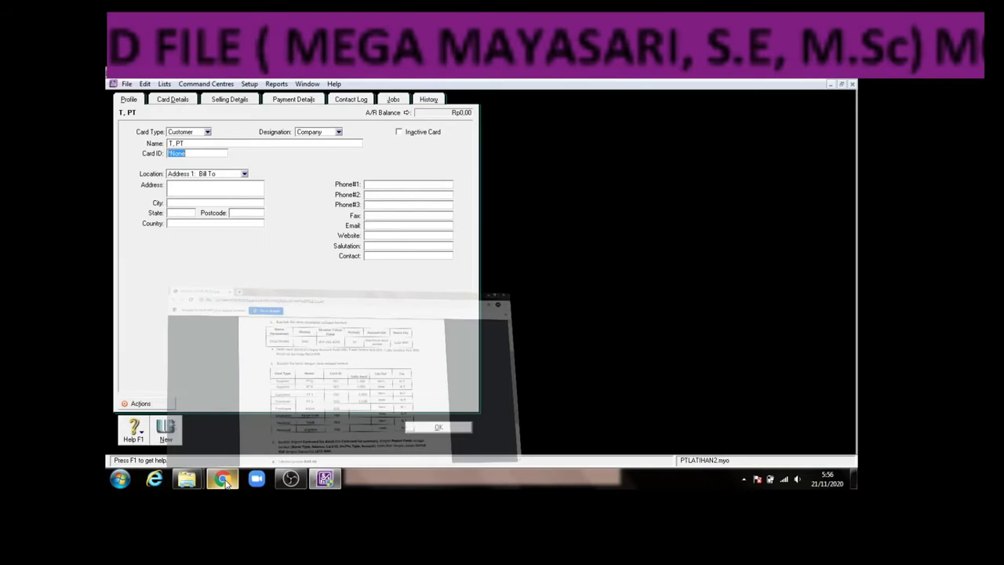
type("C0")
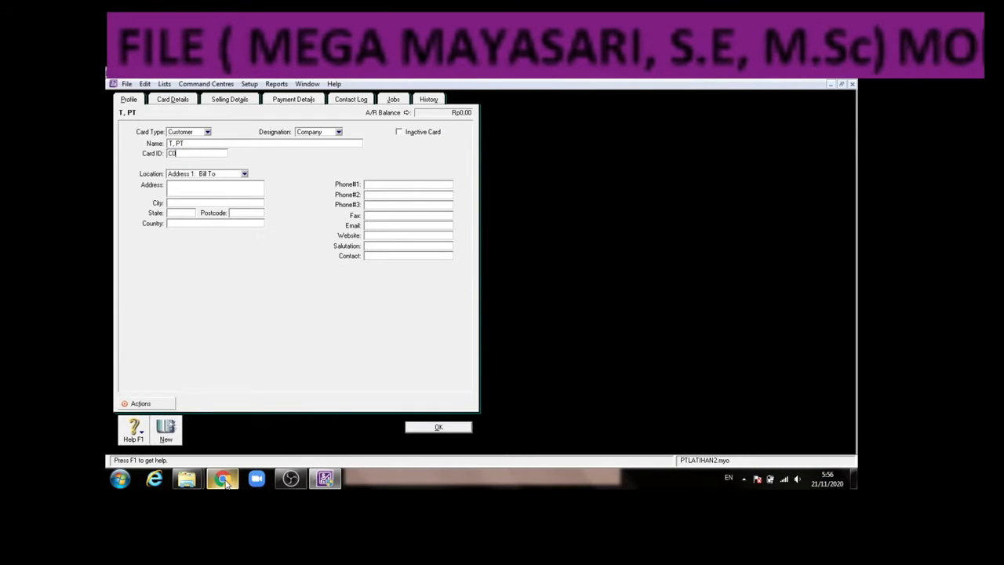
type("1")
key("Tab")
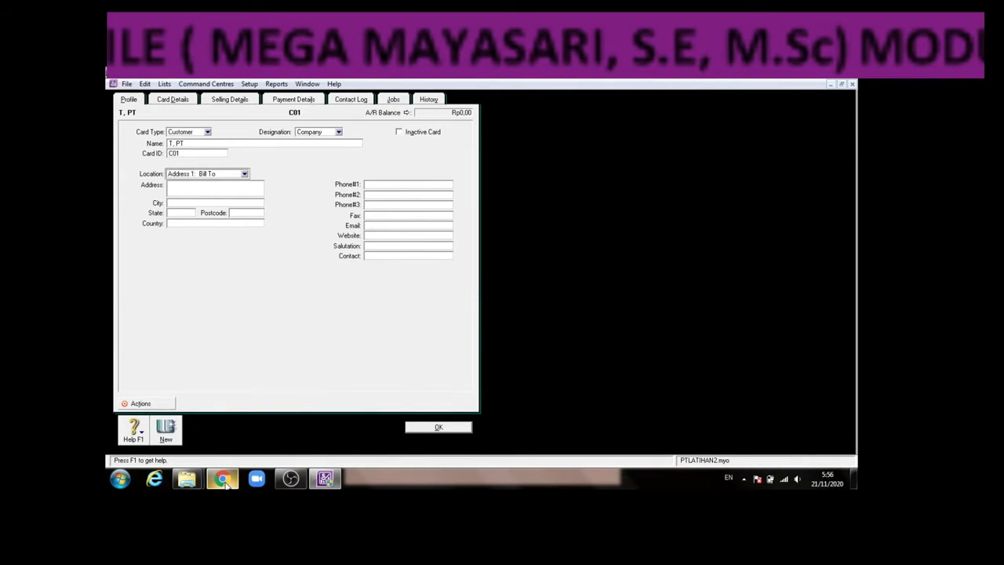
key("Tab")
mouse_move(290, 480)
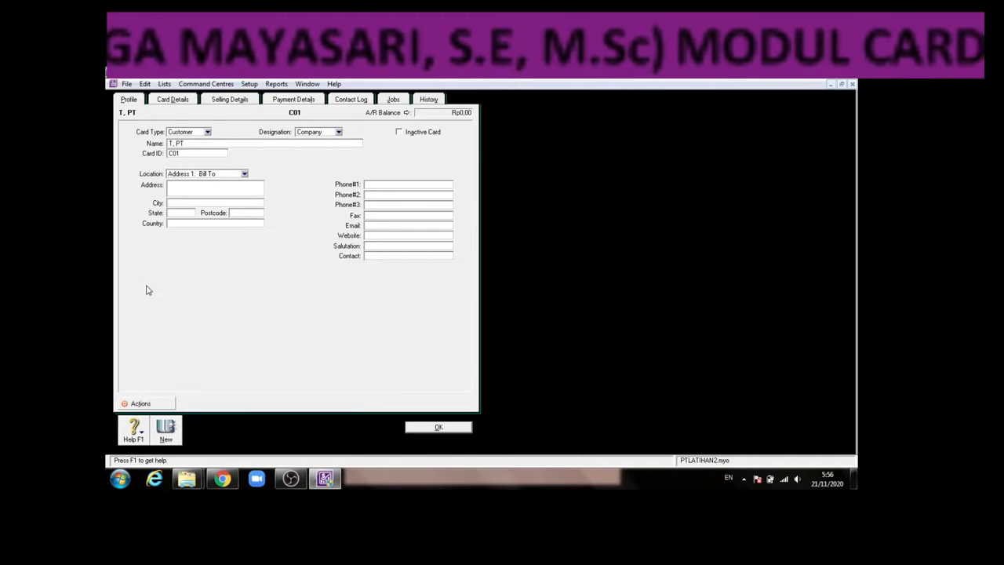
left_click(212, 190)
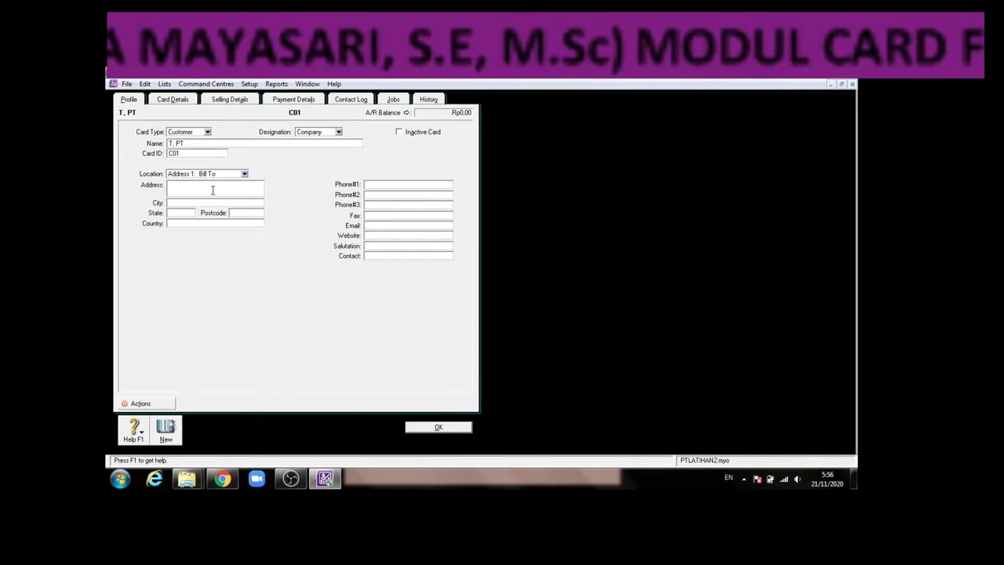
type("110069")
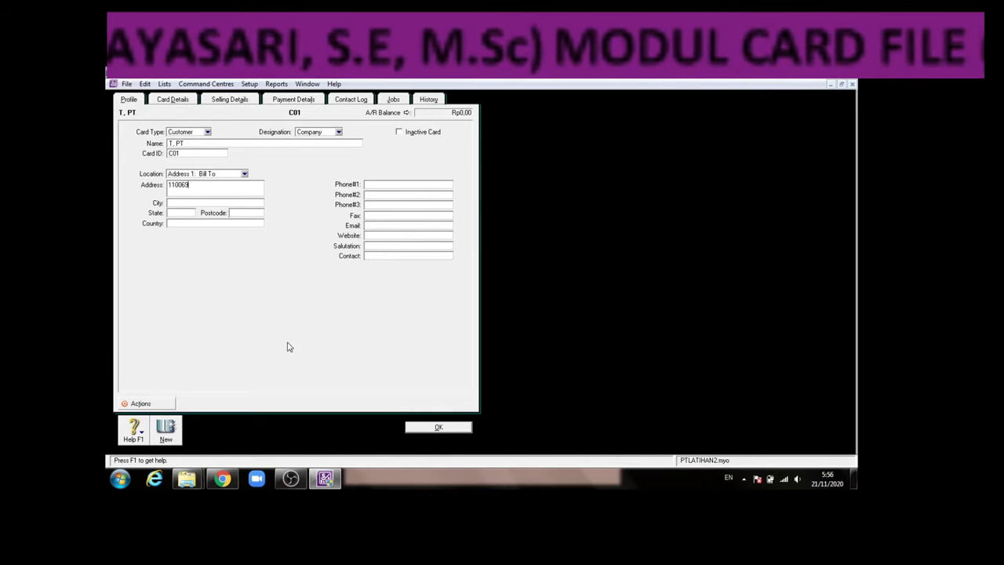
left_click(223, 480)
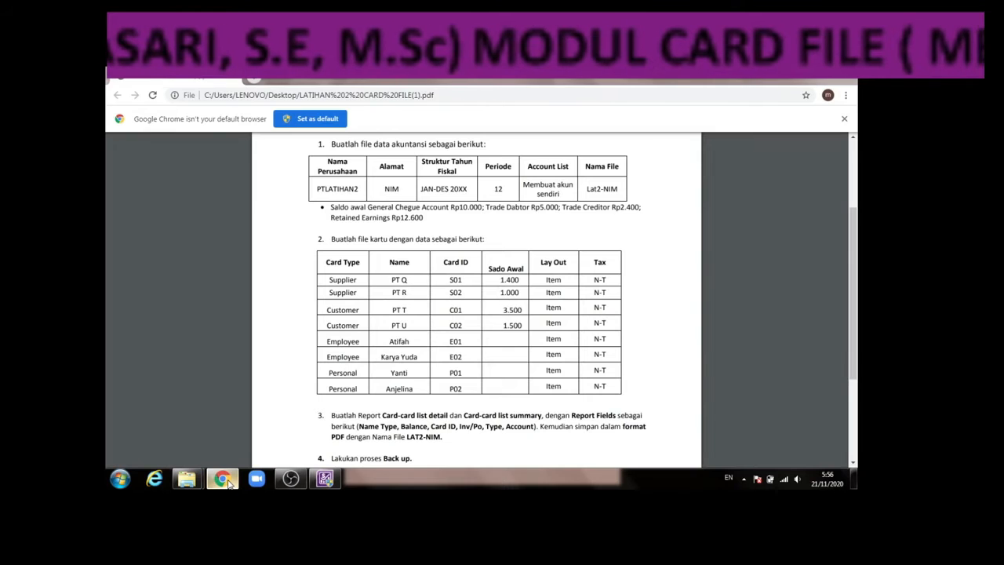
left_click(223, 480)
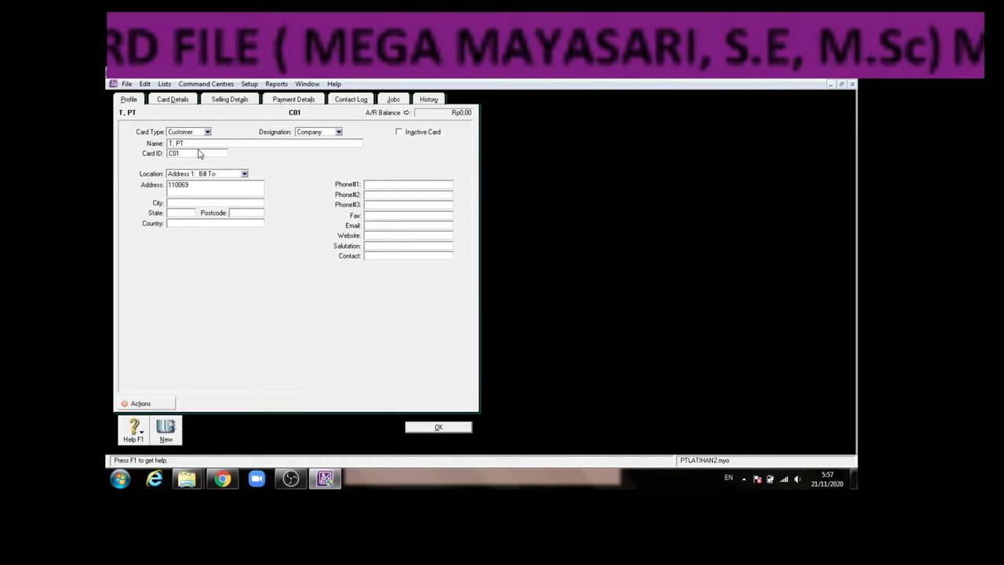
Step: Check the customer's layout in the exercise PDF and set the sale layout to Item in the selling details
left_click(229, 100)
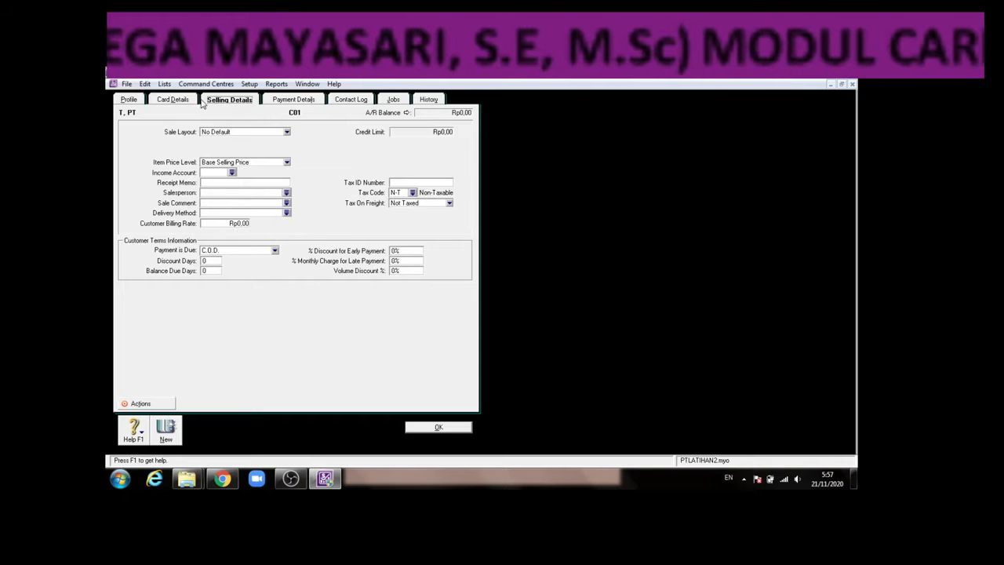
left_click(224, 479)
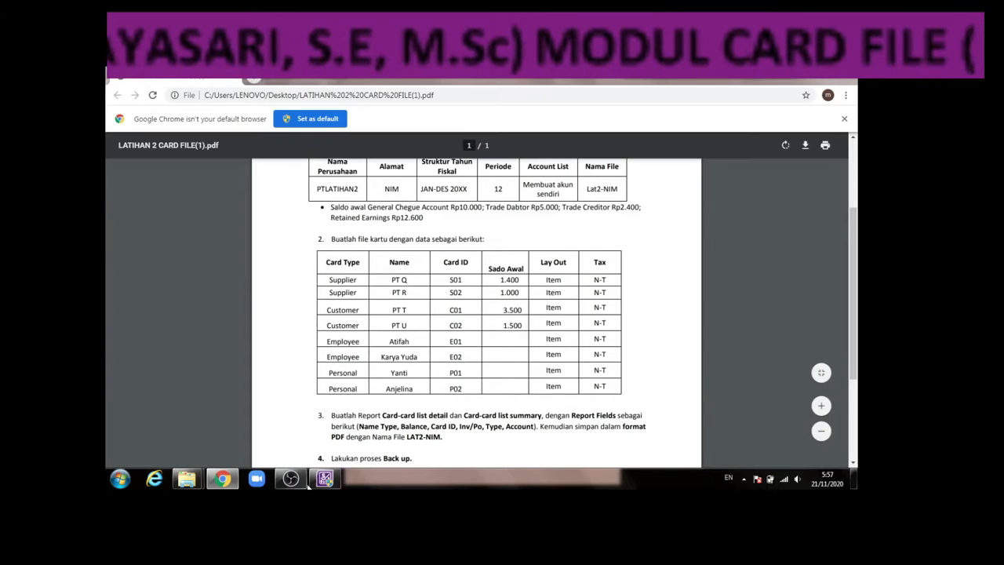
left_click(325, 478)
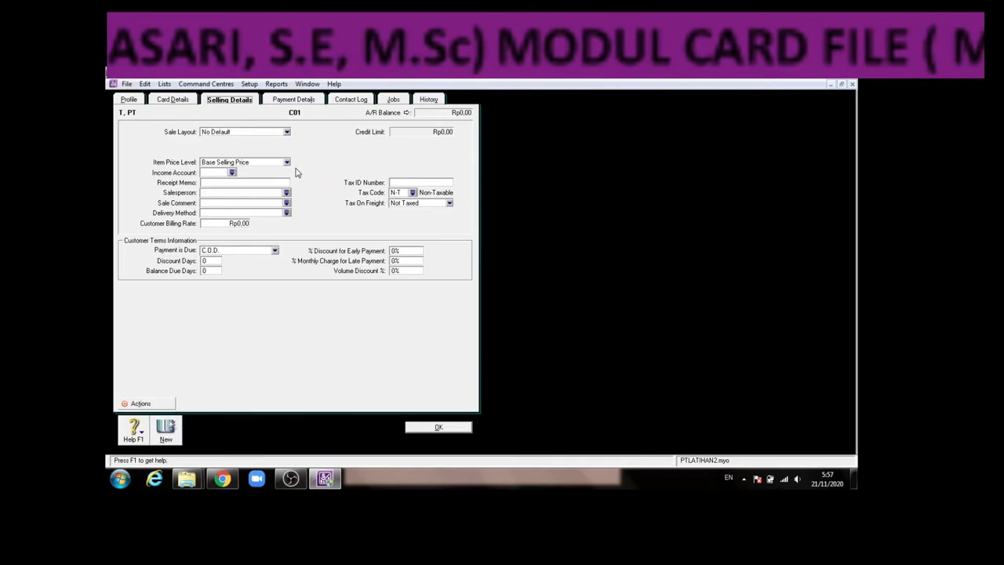
left_click(287, 131)
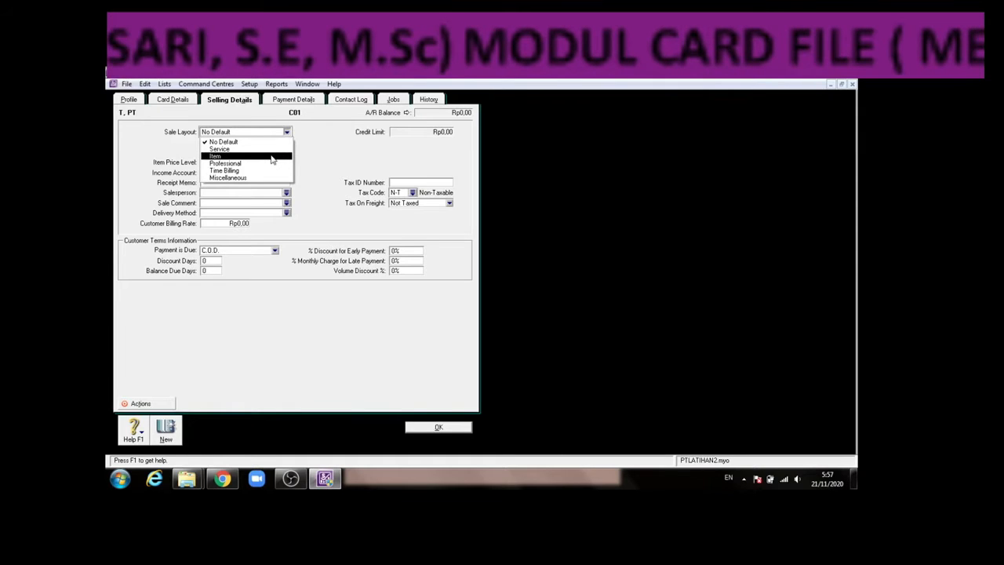
left_click(272, 157)
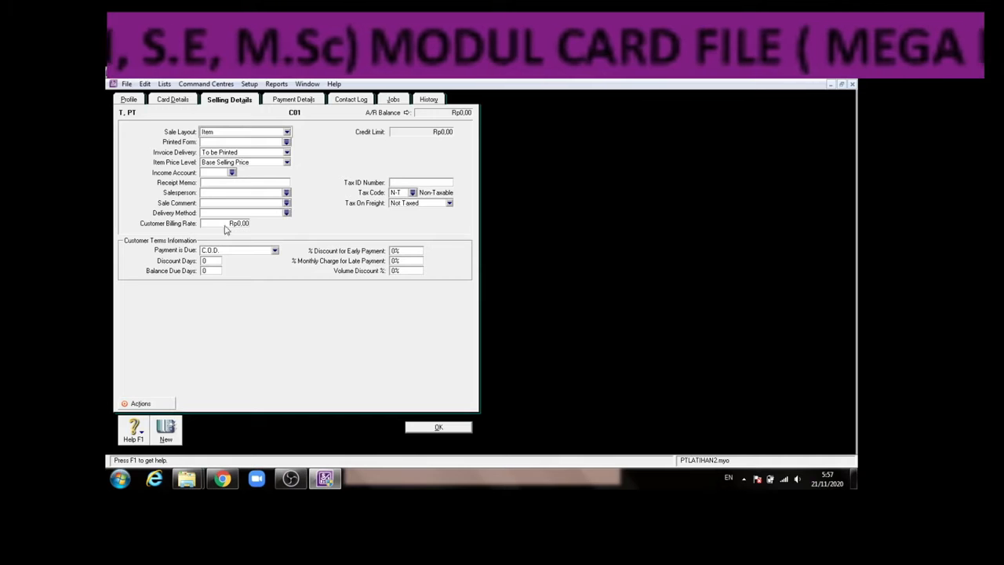
Step: From the customer's payment details, create a new payment method named TRANSFER with the method type Other
left_click(308, 102)
left_click(286, 136)
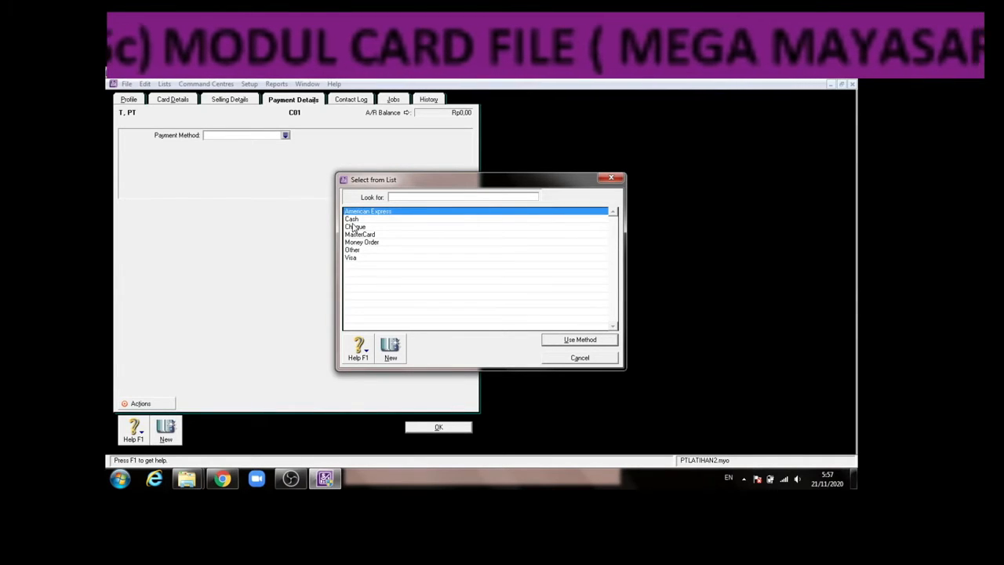
left_click(360, 227)
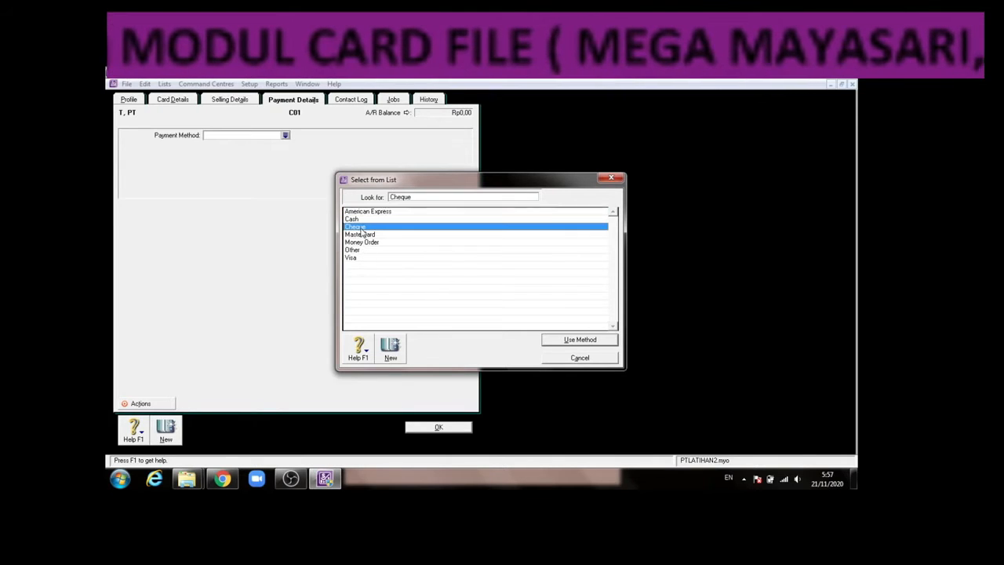
left_click(360, 220)
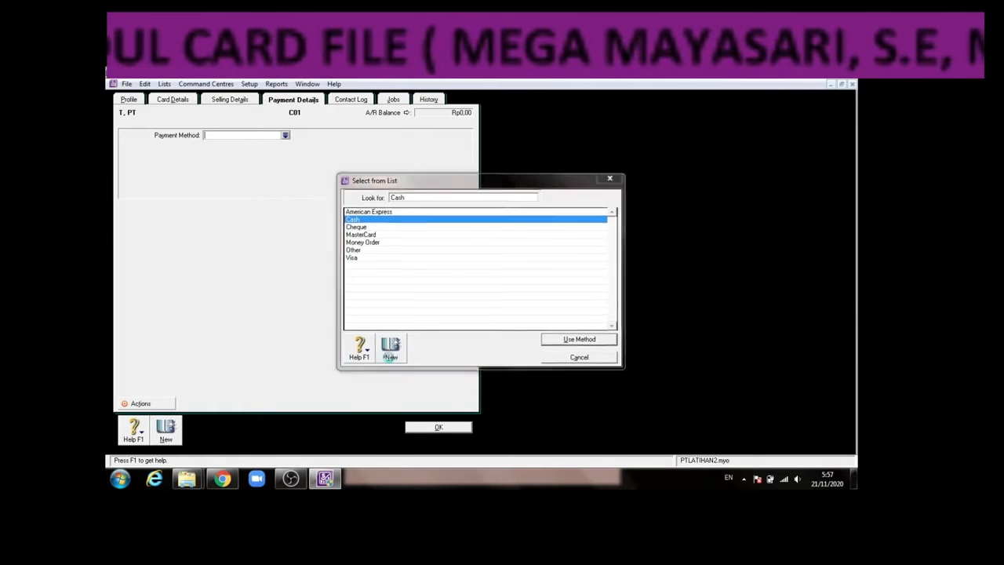
left_click(390, 357)
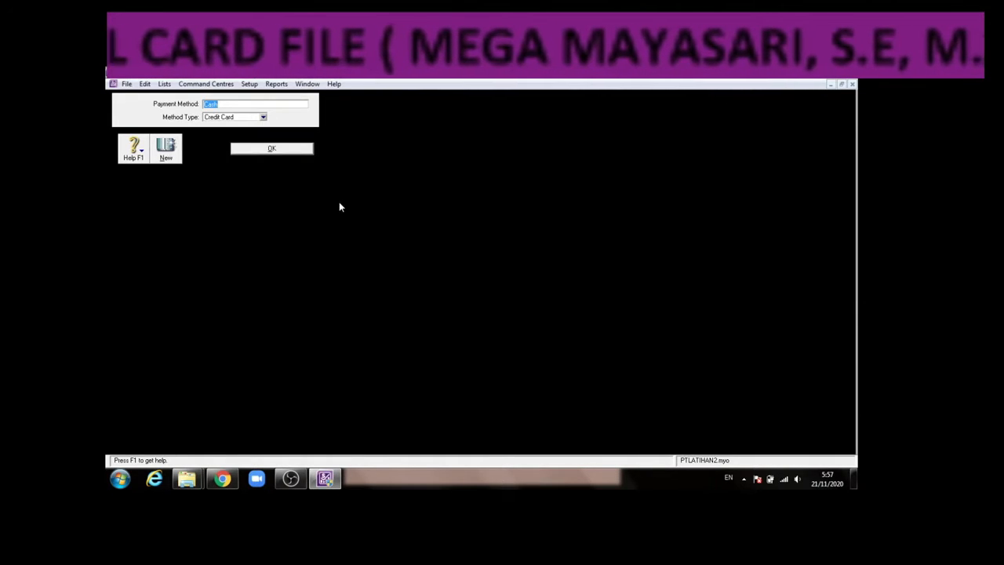
type("TRA")
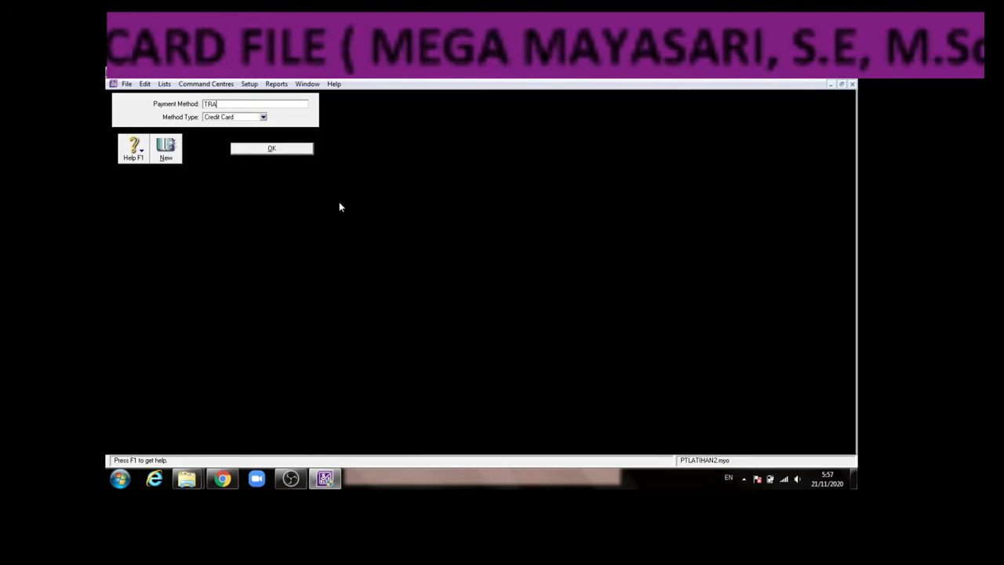
type("NFER")
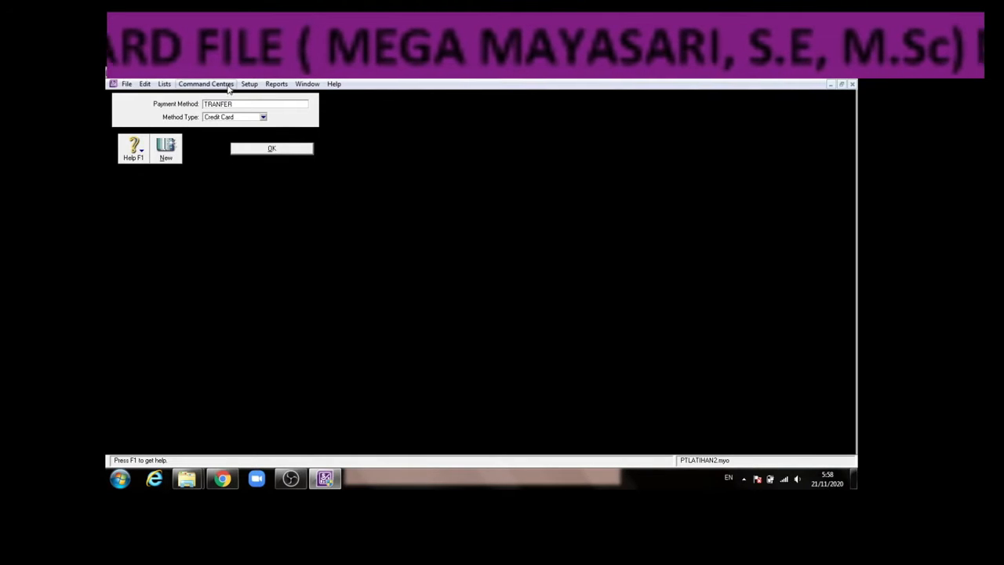
left_click(223, 104)
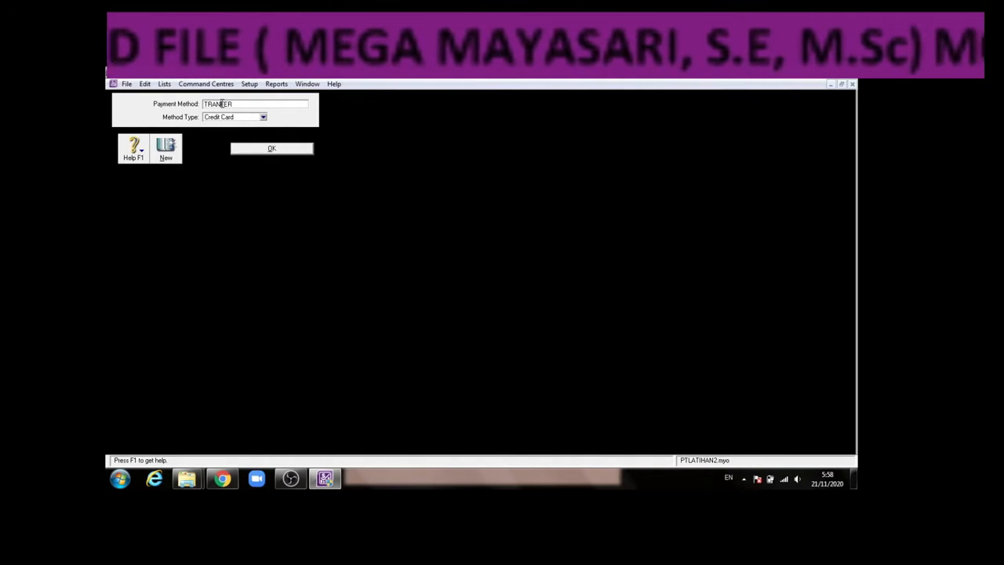
type("S")
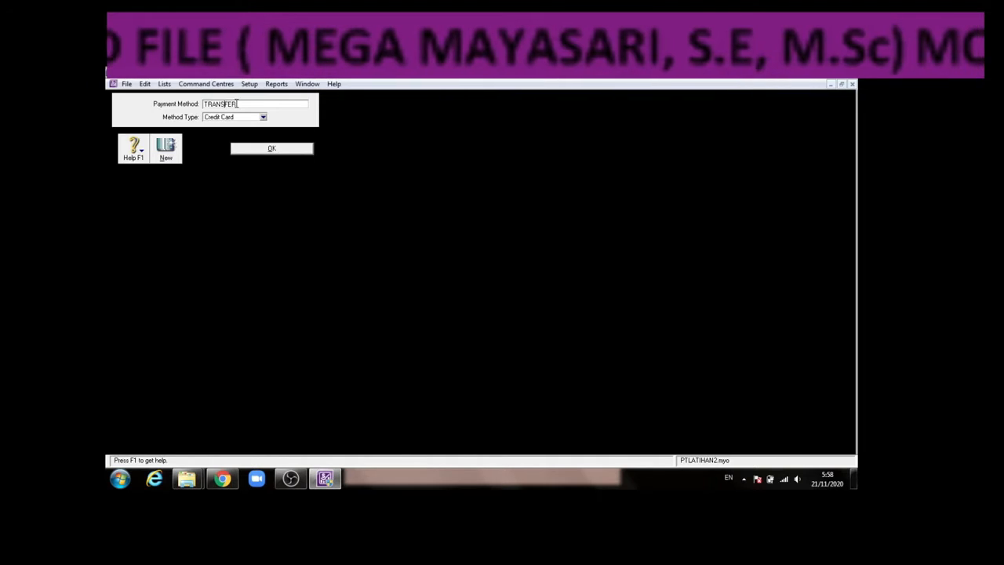
left_click(264, 117)
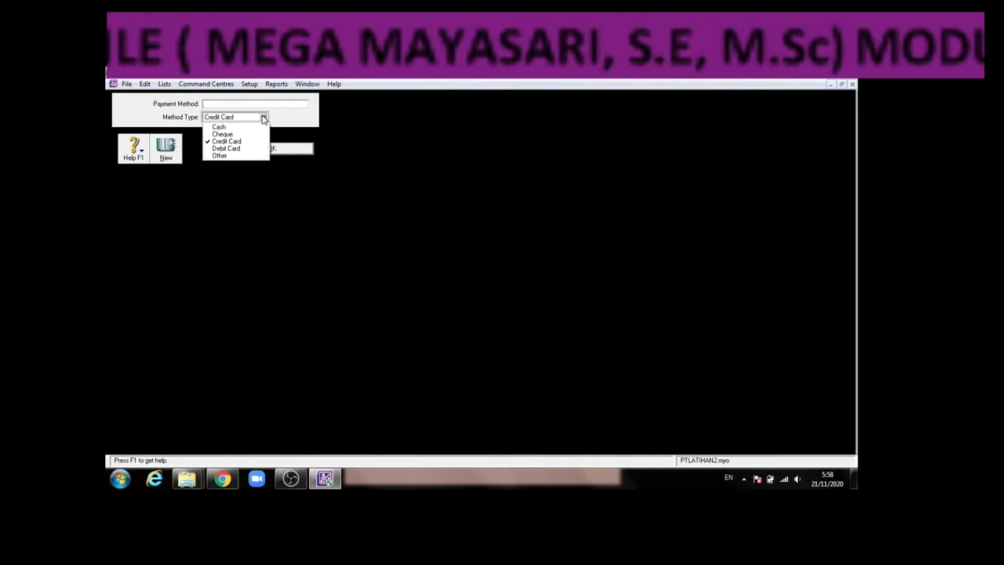
left_click(229, 156)
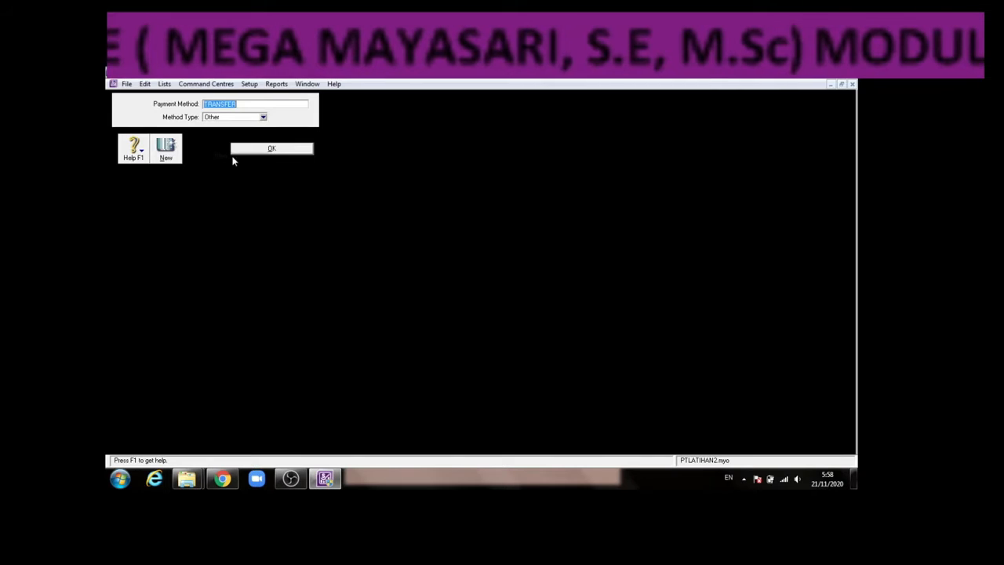
left_click(254, 149)
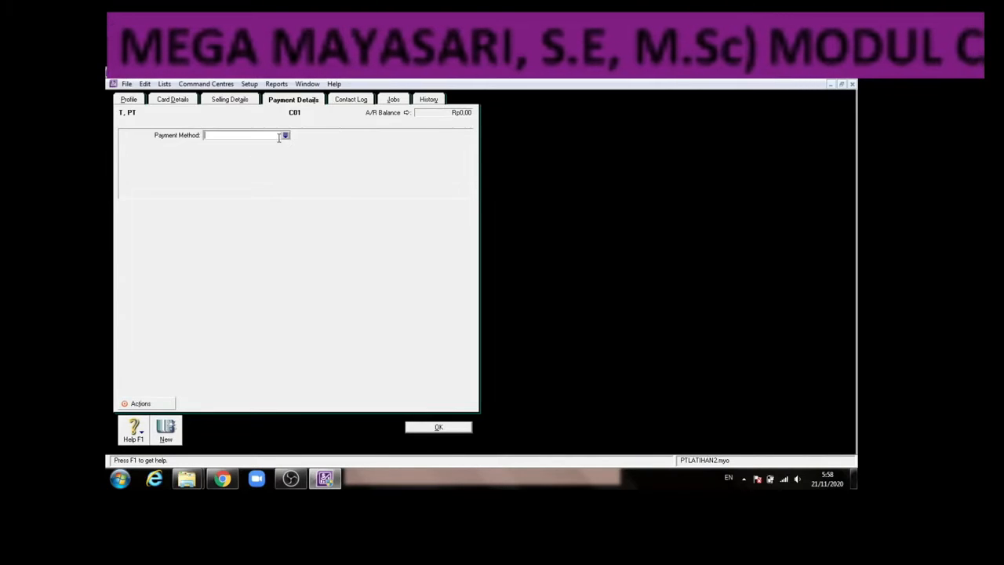
Step: Assign TRANSFER as the payment method of customer T, PT
left_click(286, 136)
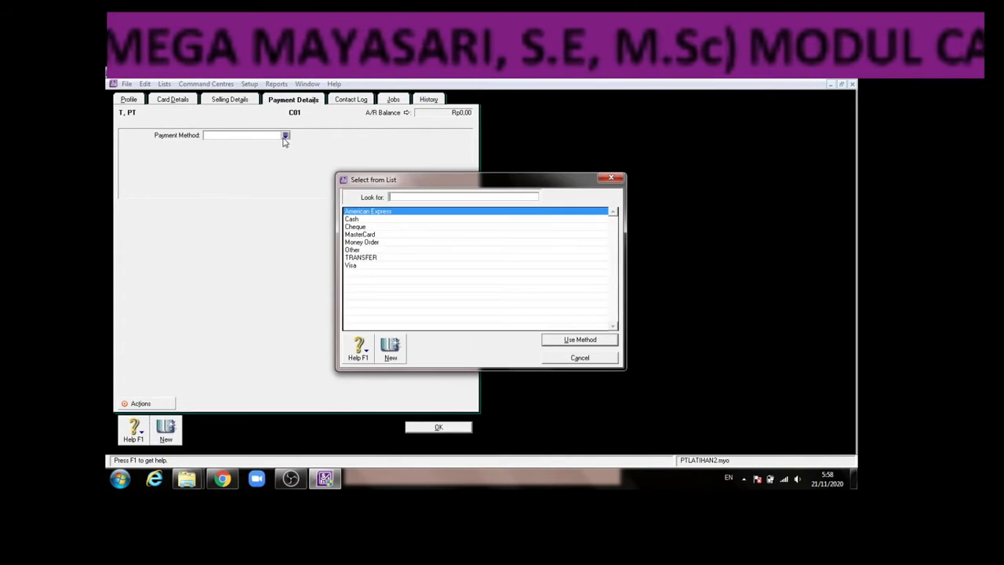
left_click(379, 258)
left_click(579, 340)
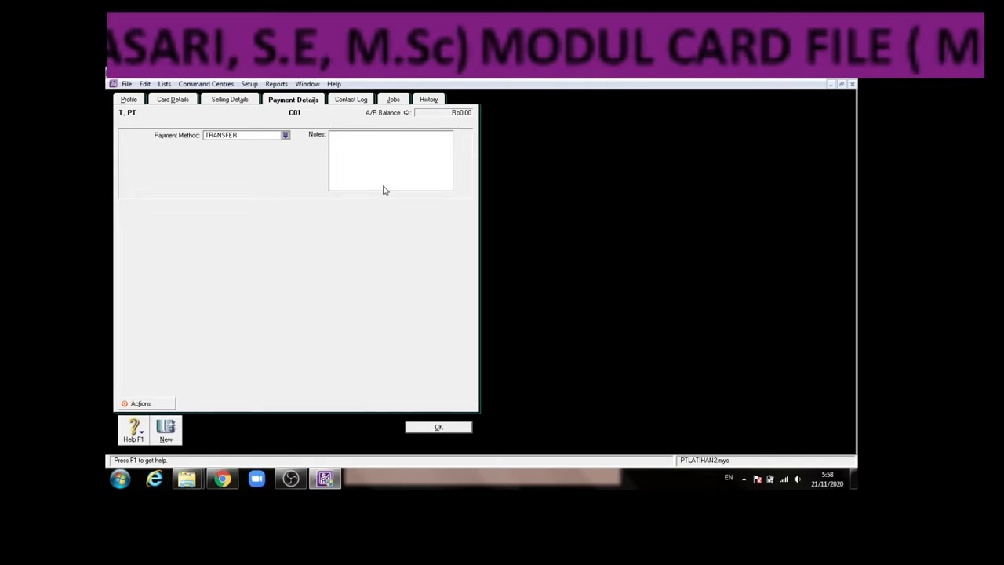
Step: Review the customer card's contact log, jobs, history and card details, ending on its profile
left_click(351, 102)
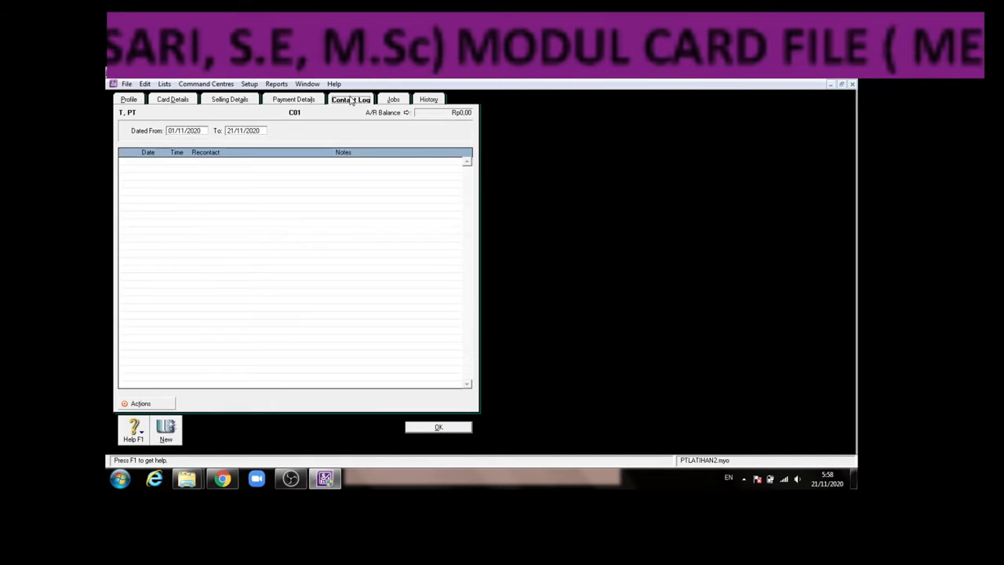
left_click(405, 102)
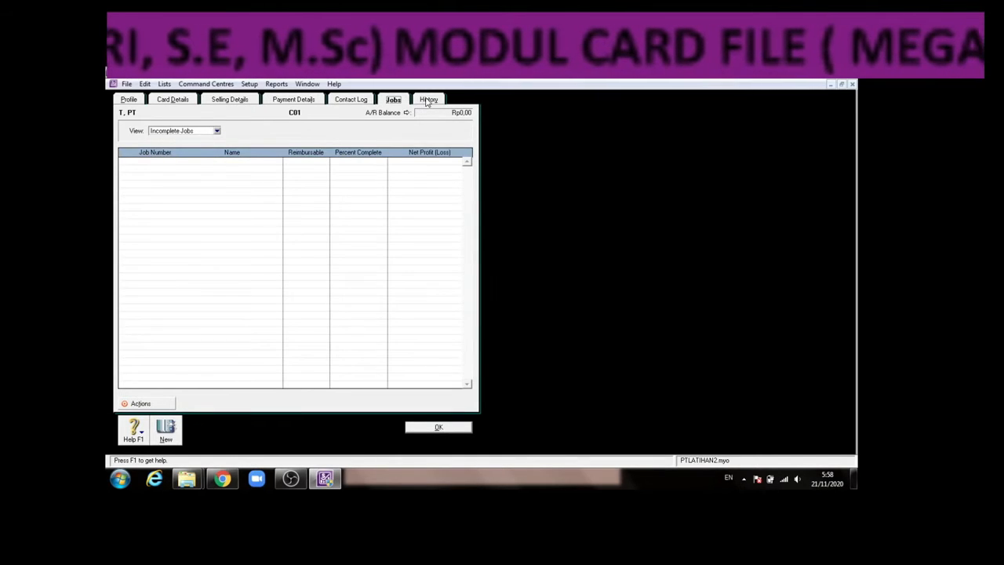
left_click(427, 100)
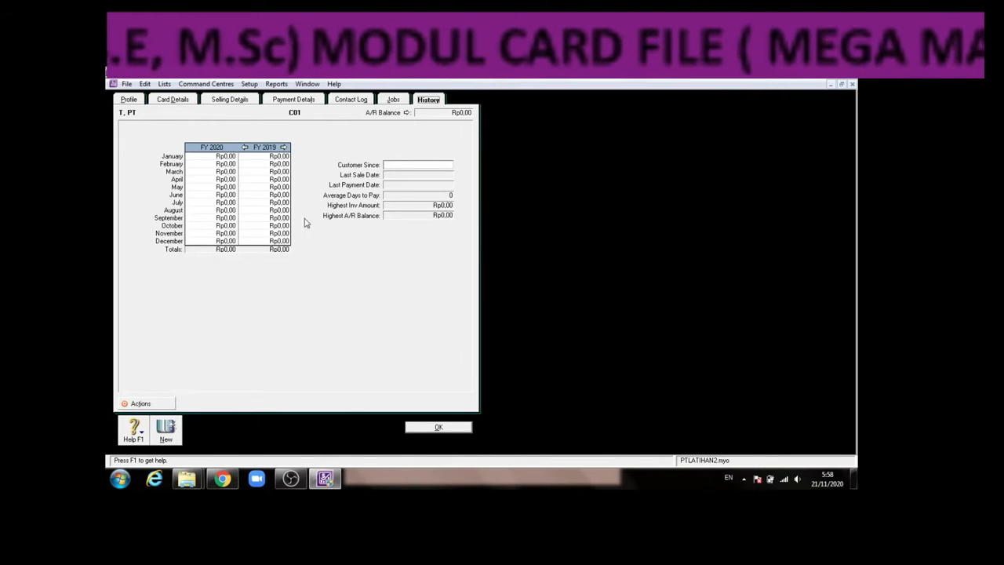
left_click(395, 102)
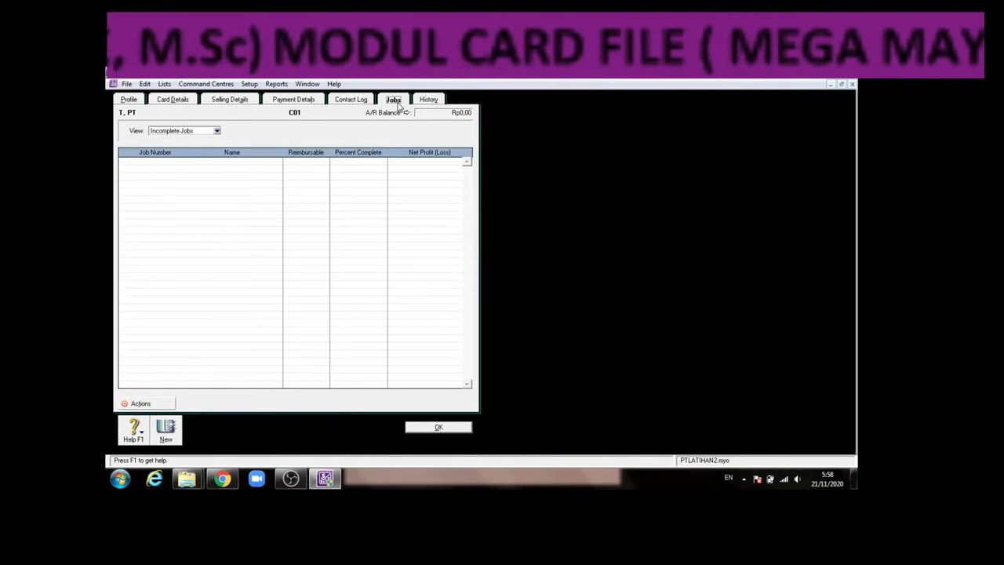
left_click(174, 100)
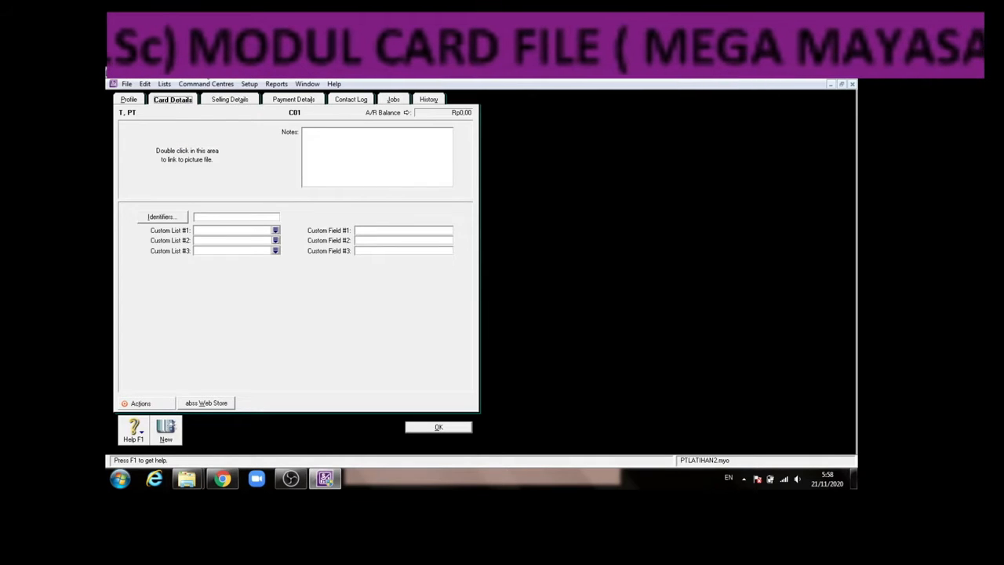
left_click(131, 100)
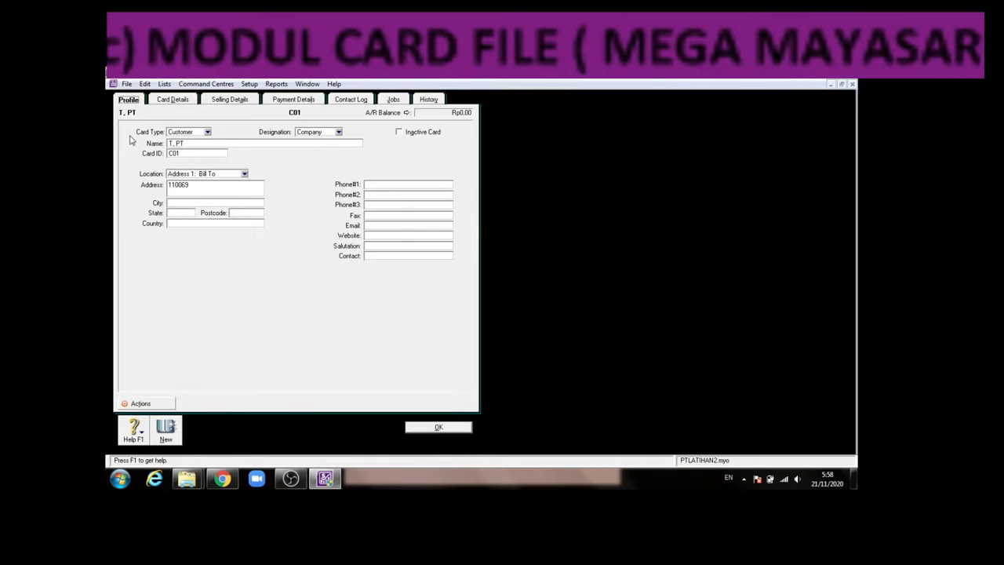
Step: Review the actions available for the customer card, including a look at its sales entry form, without recording a sale
left_click(139, 403)
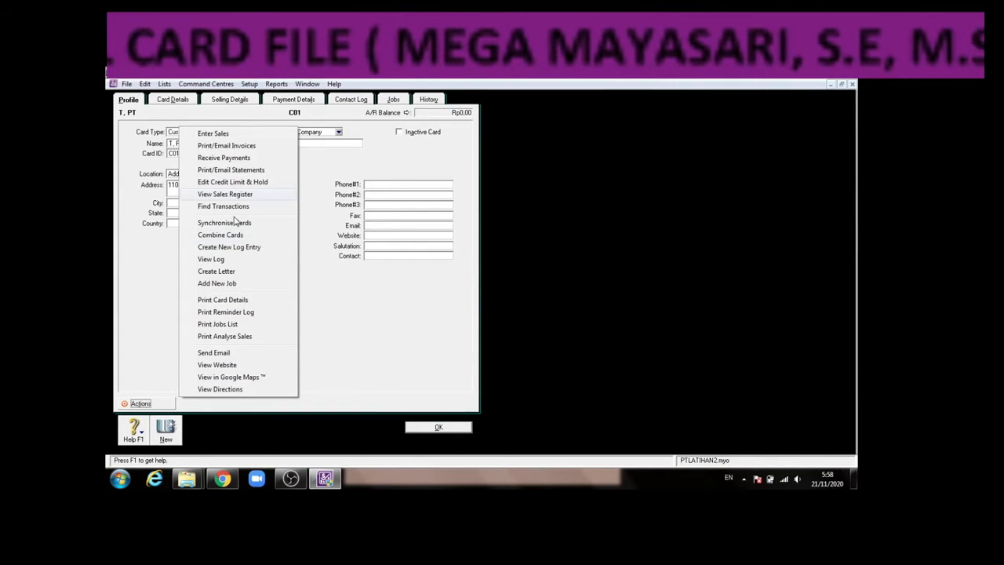
left_click(216, 133)
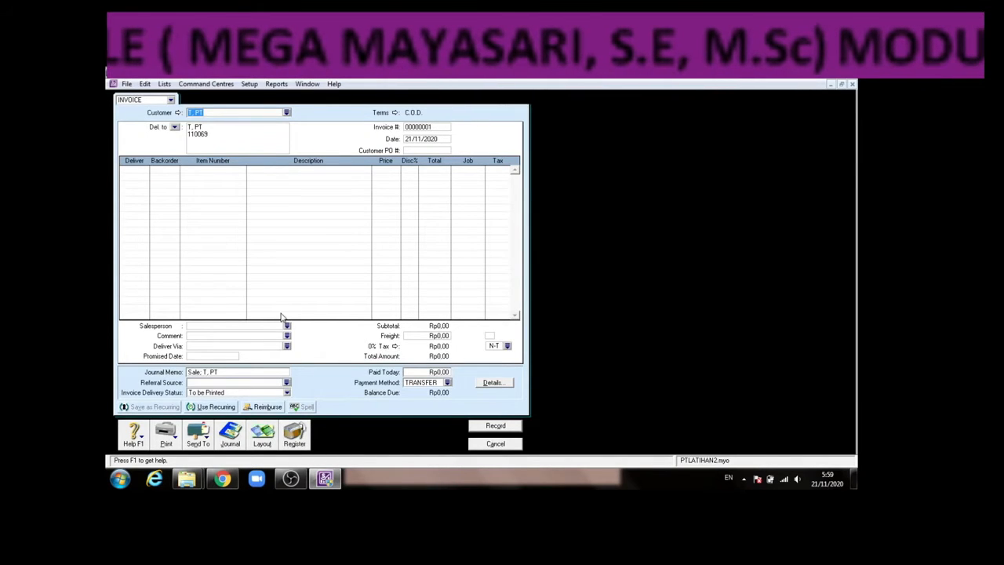
left_click(853, 86)
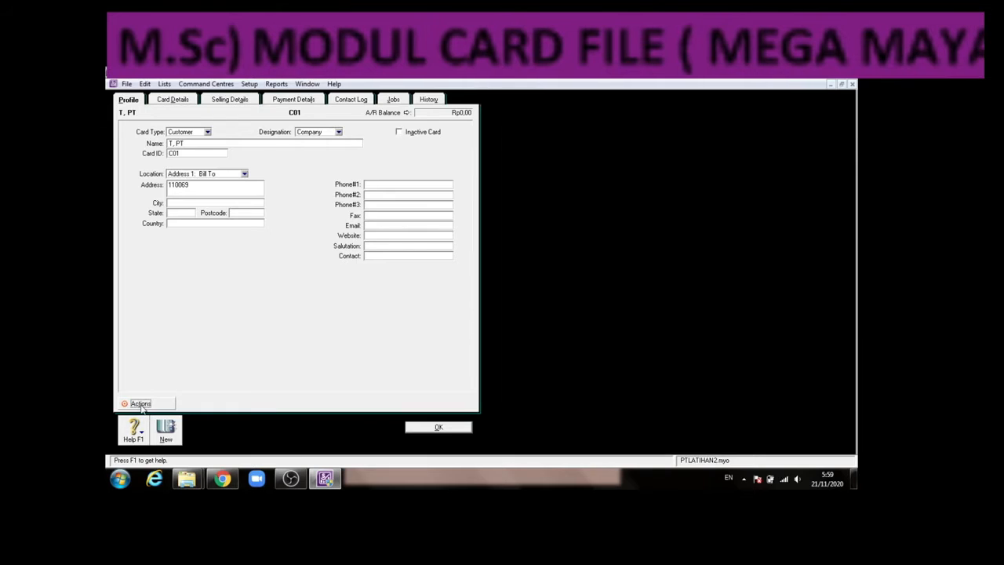
left_click(139, 405)
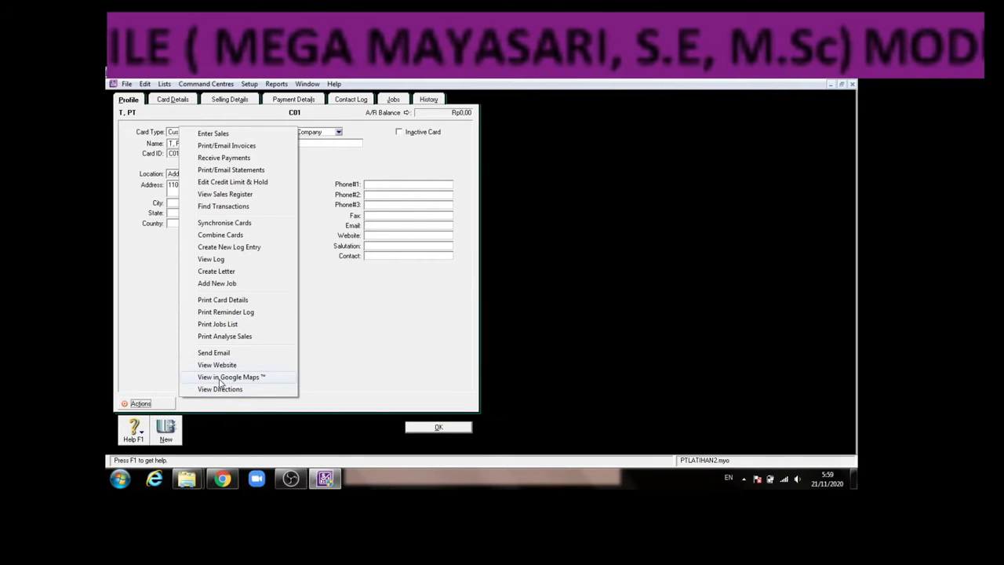
left_click(360, 323)
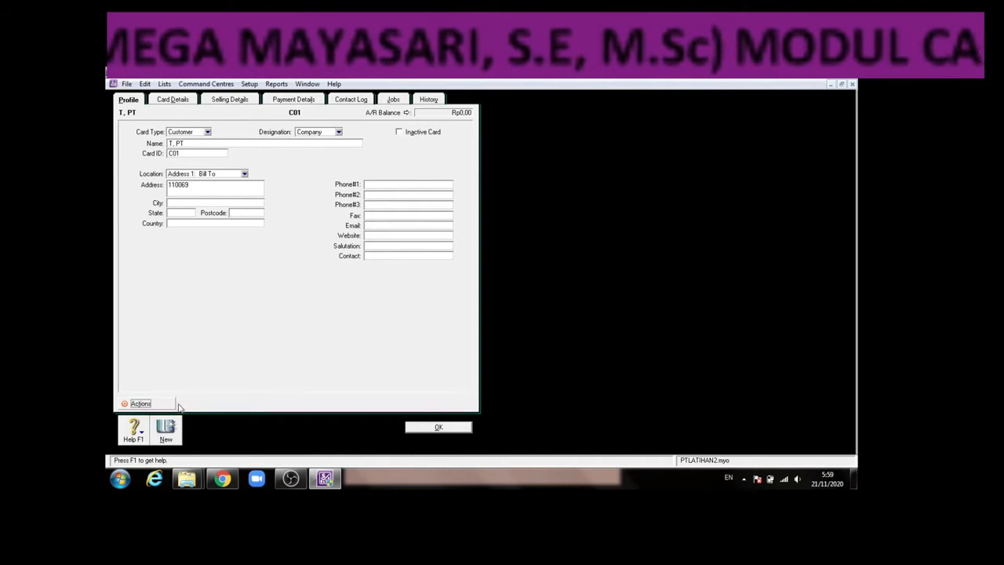
Step: Start a new customer card with the Company designation and name it U, PT, as listed in the exercise PDF
left_click(166, 432)
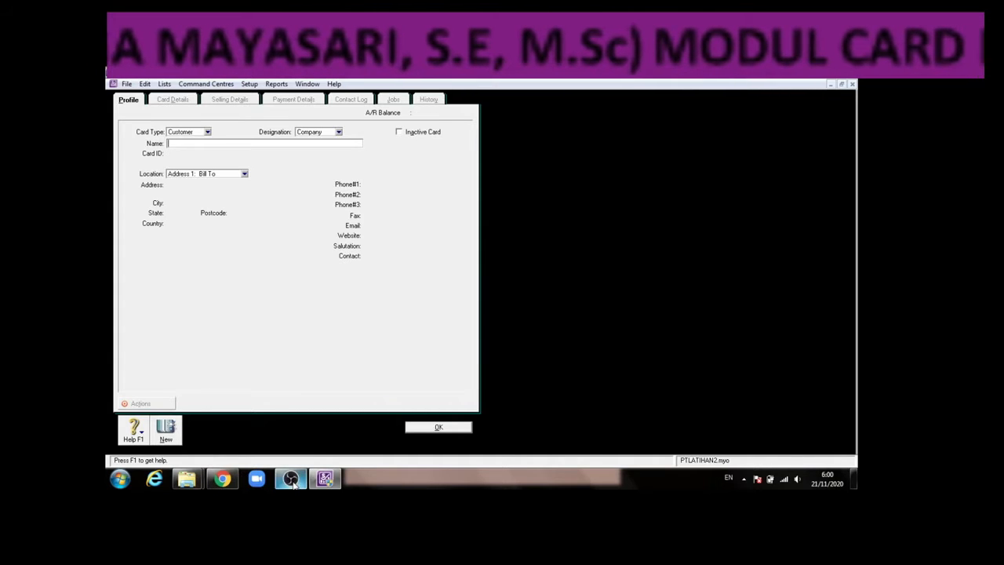
left_click(325, 480)
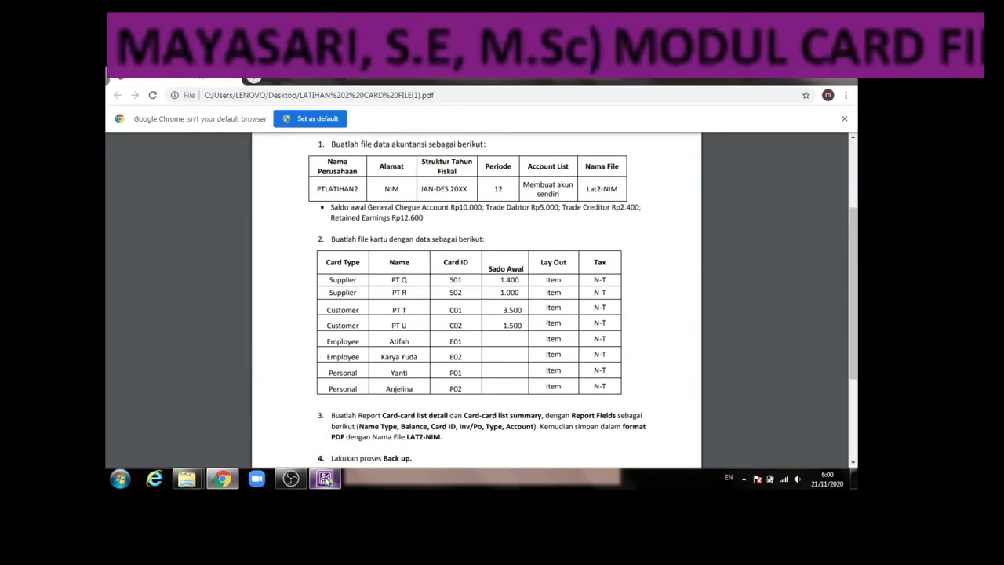
left_click(326, 480)
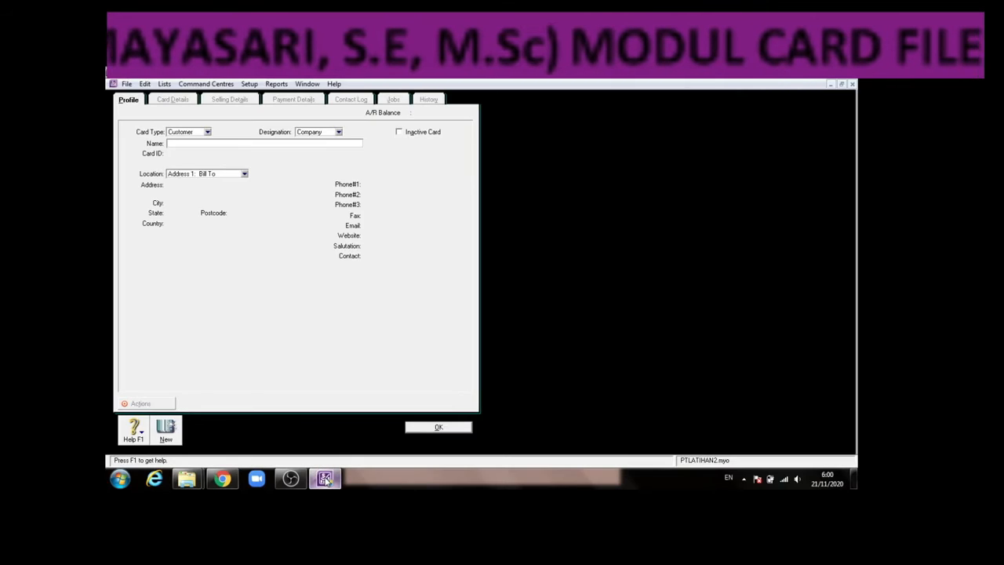
type("U.P")
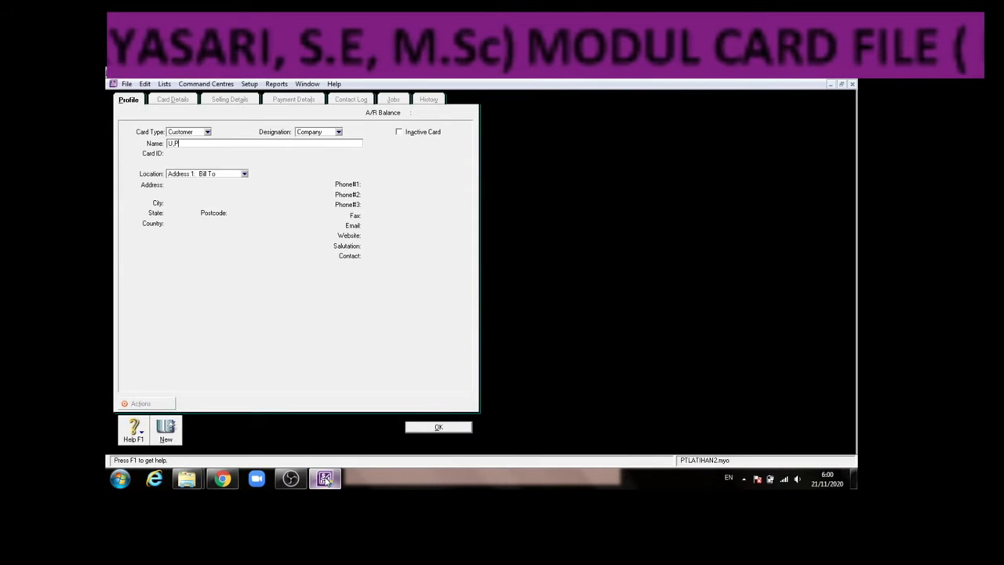
type("T")
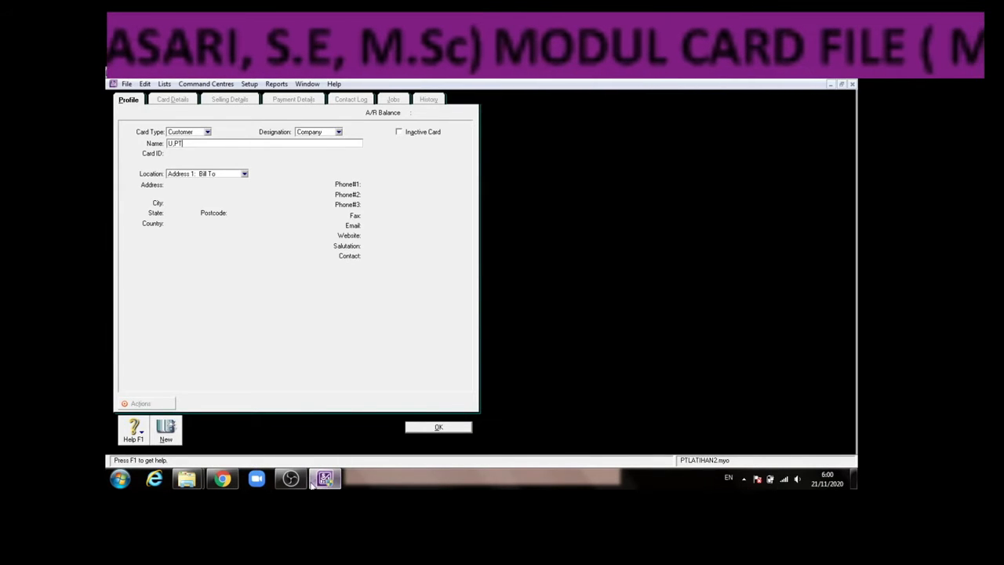
left_click(176, 143)
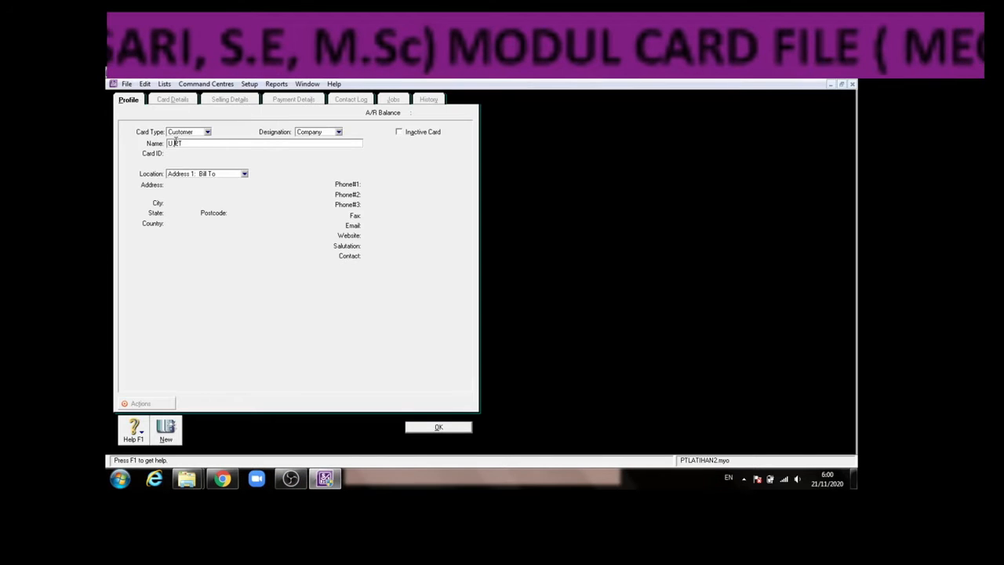
key("Tab")
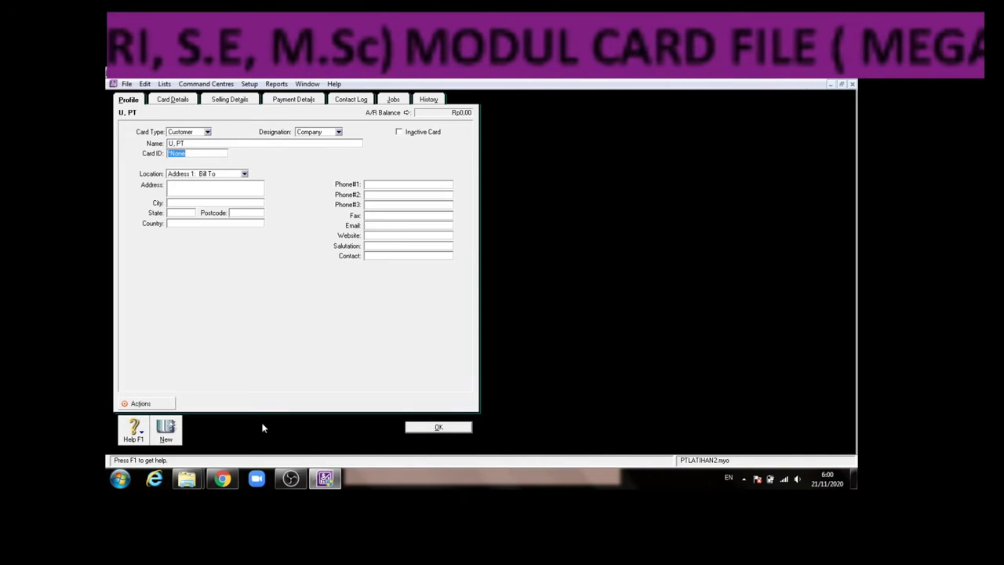
Step: Set the Card ID of customer U, PT to C02 as given in the exercise PDF and fill in its address
left_click(224, 480)
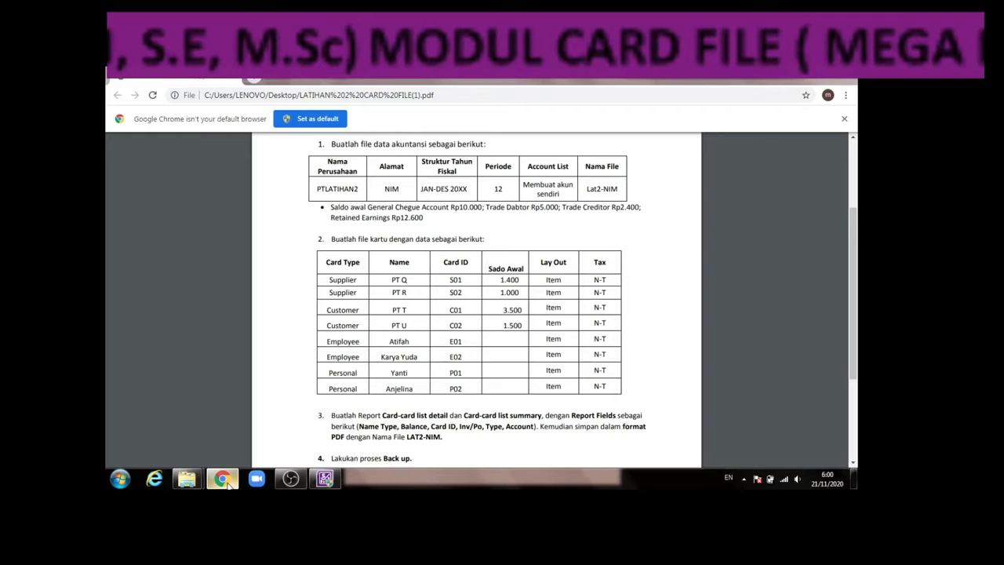
left_click(224, 480)
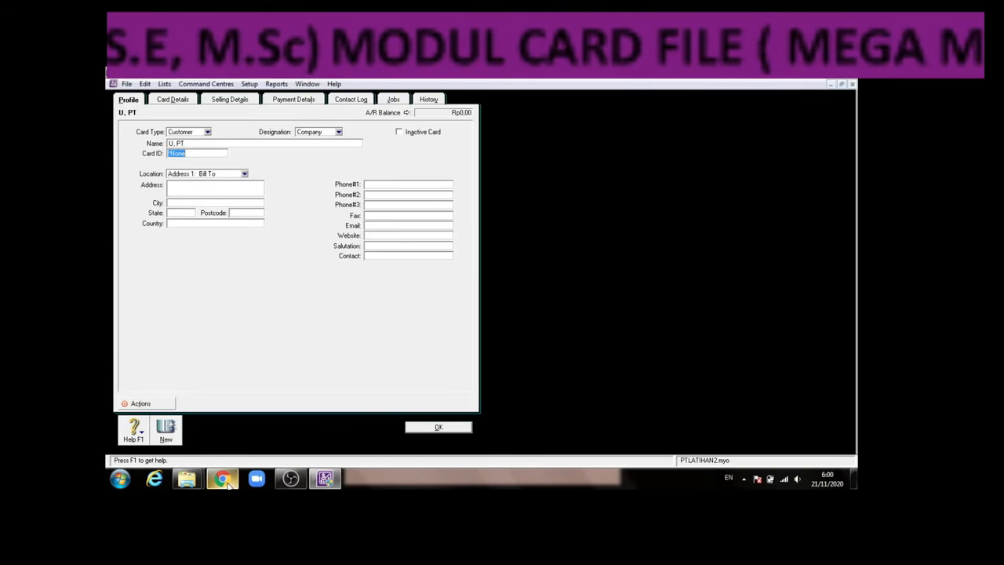
type("C0")
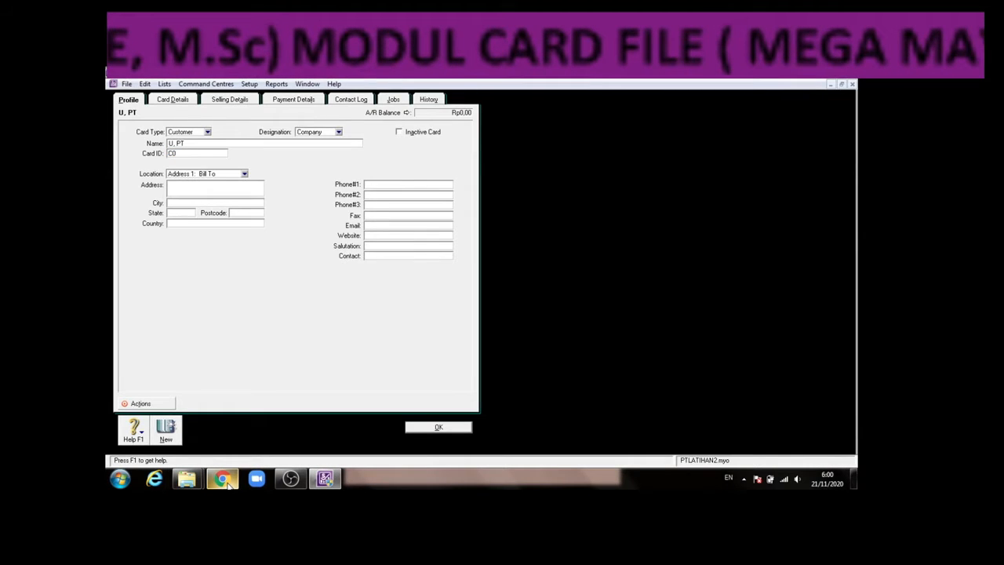
type("2")
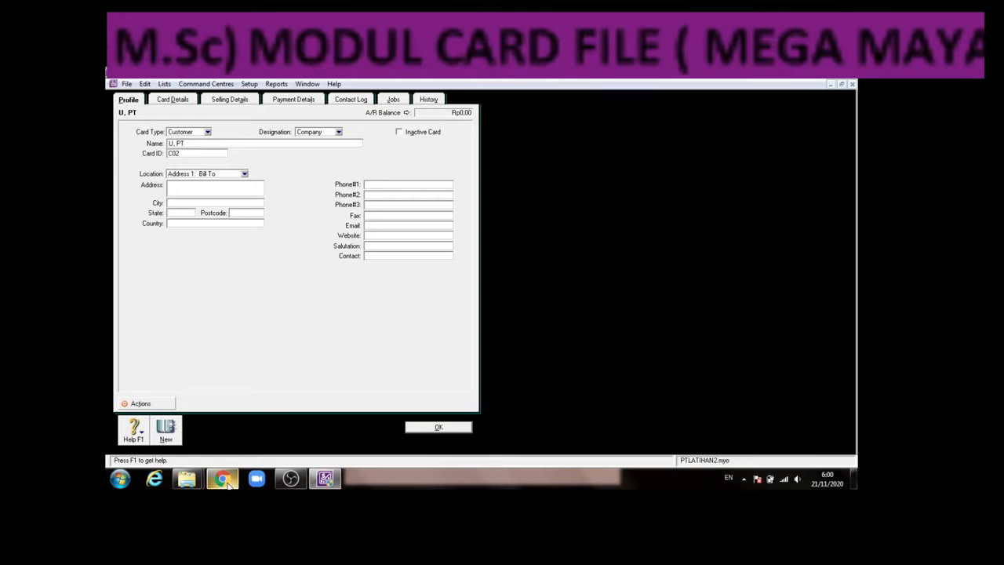
key("Tab")
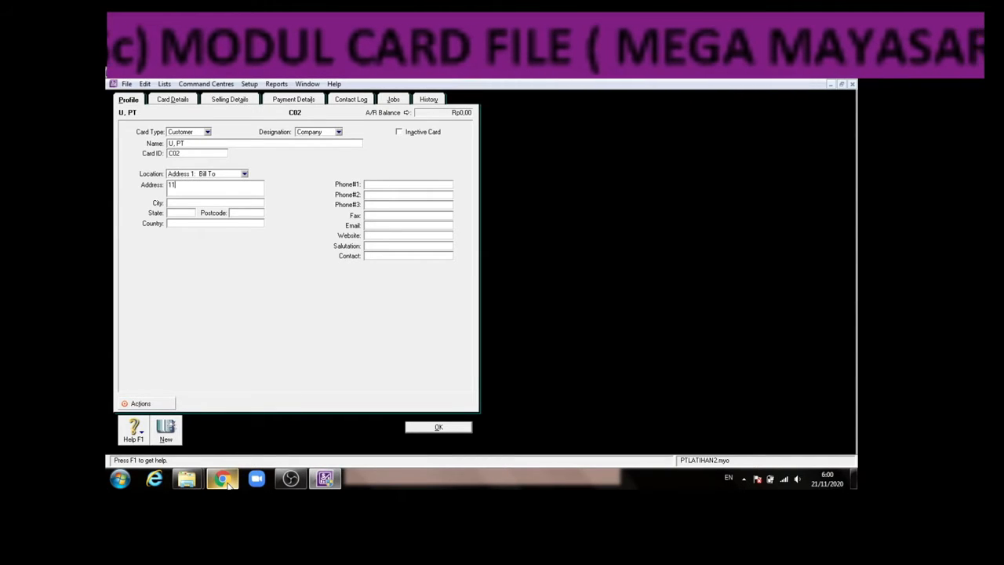
type("110069")
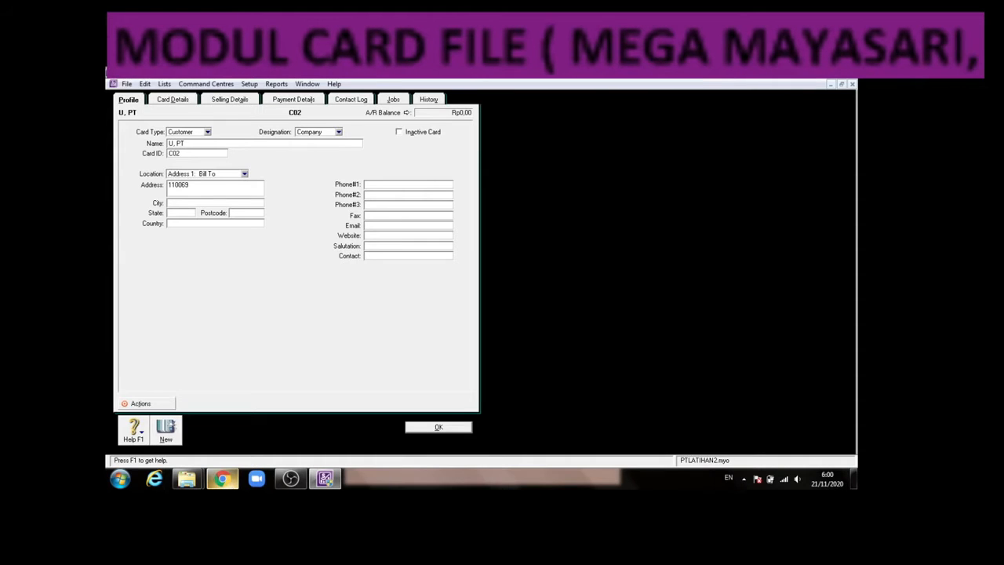
Step: Set the sale layout of customer U, PT to Item in its selling details
left_click(231, 99)
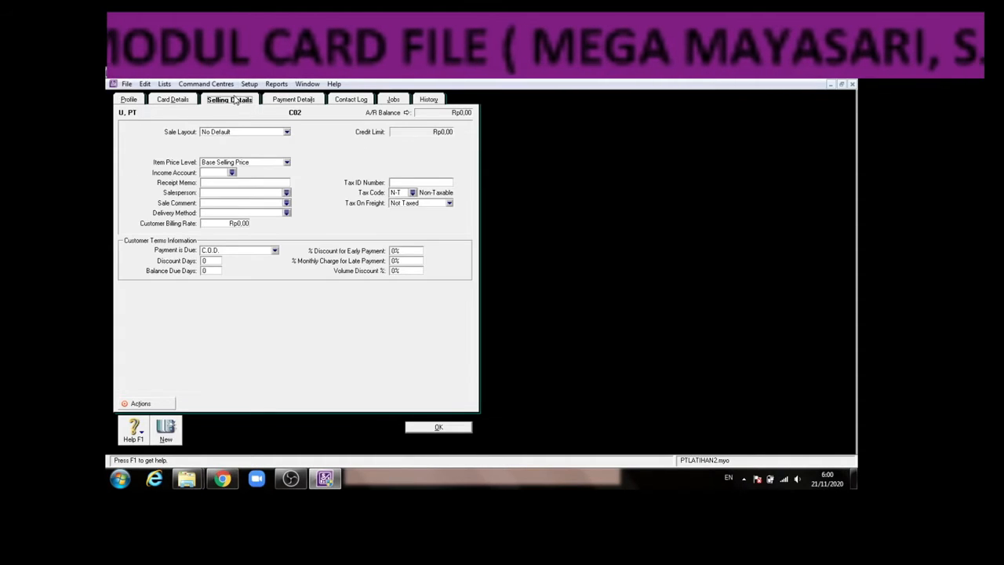
left_click(239, 132)
left_click(227, 160)
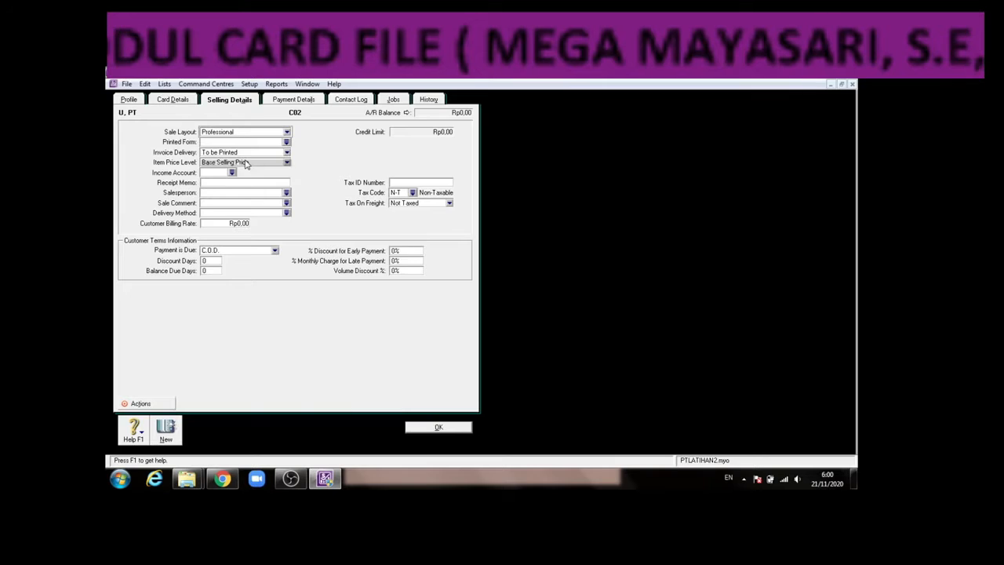
left_click(246, 132)
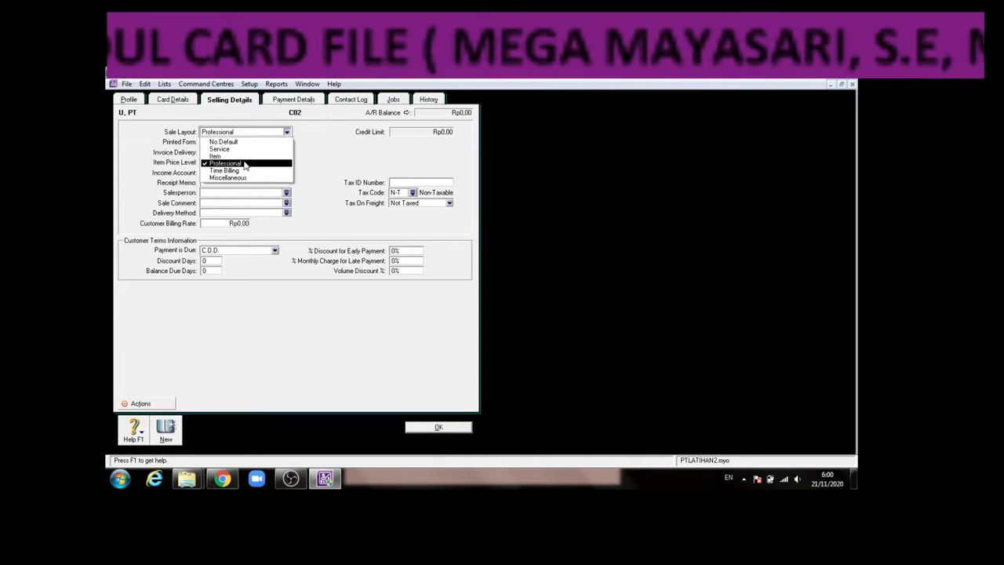
left_click(223, 155)
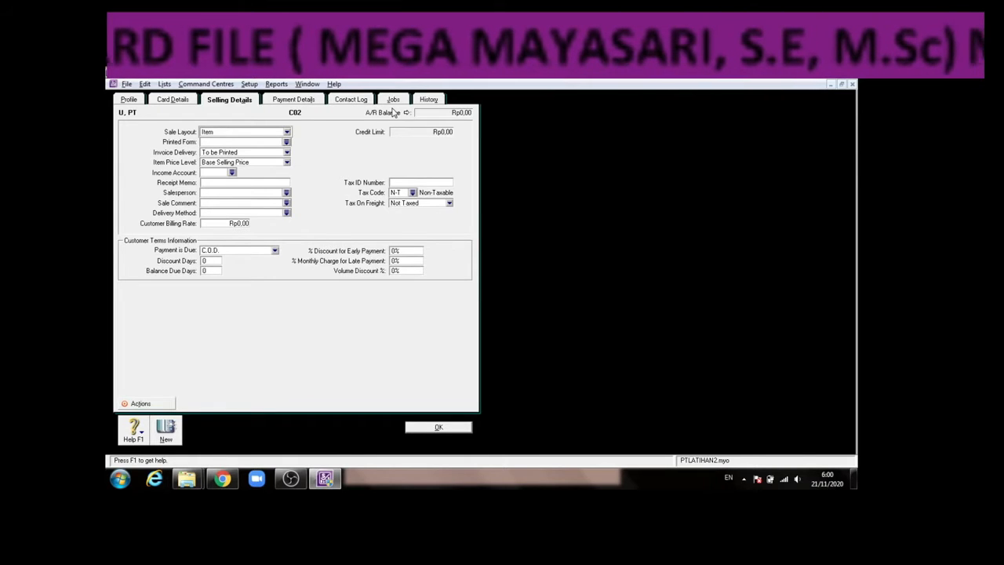
Step: Start another new card and check the exercise PDF for the first employee entry
key("alt+n")
left_click(329, 484)
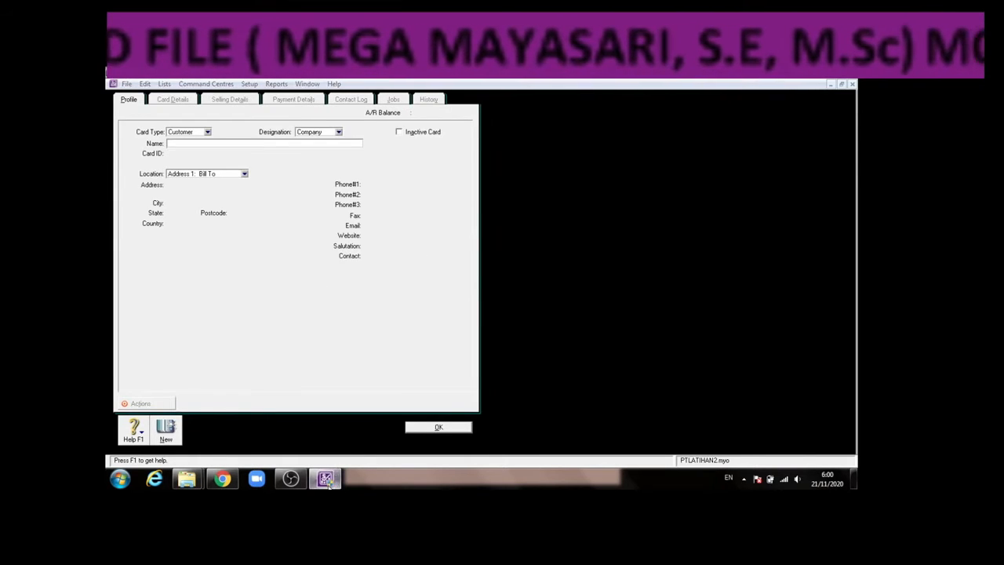
left_click(327, 480)
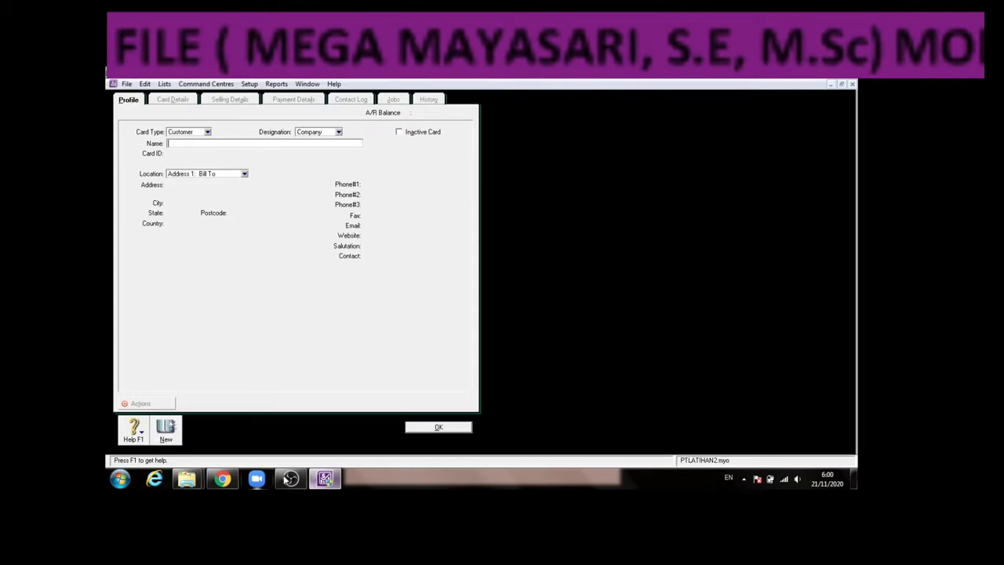
left_click(227, 484)
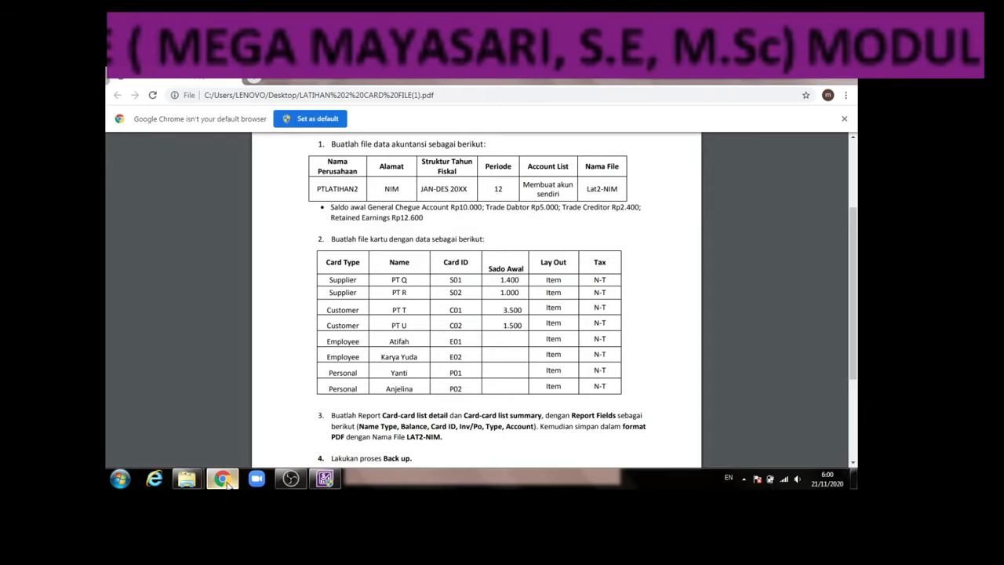
mouse_move(288, 484)
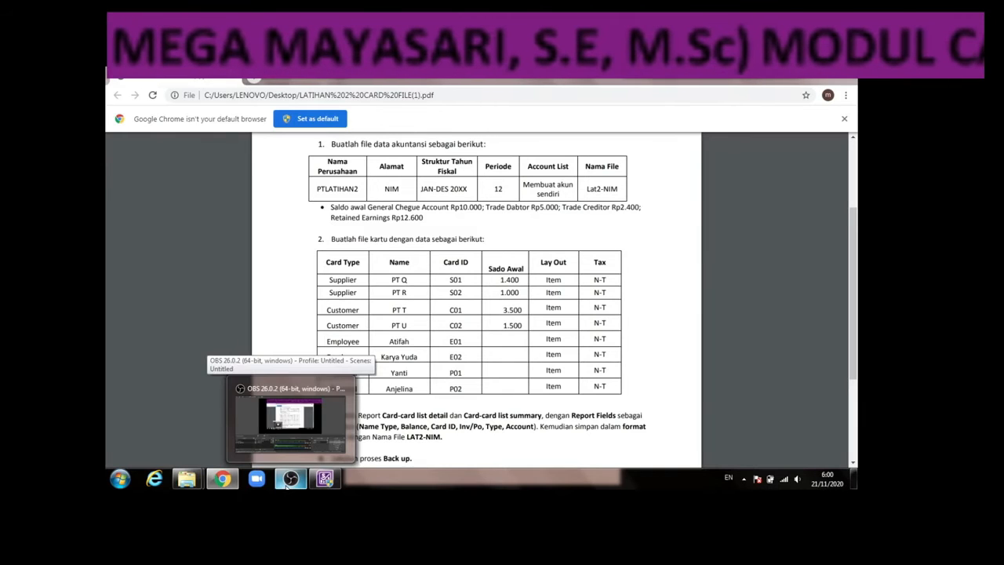
right_click(287, 484)
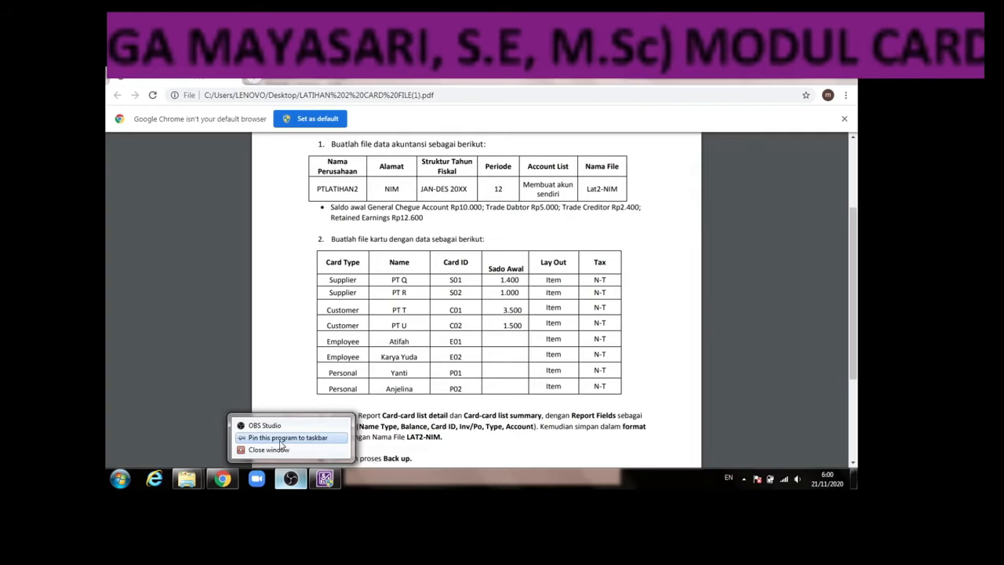
left_click(283, 442)
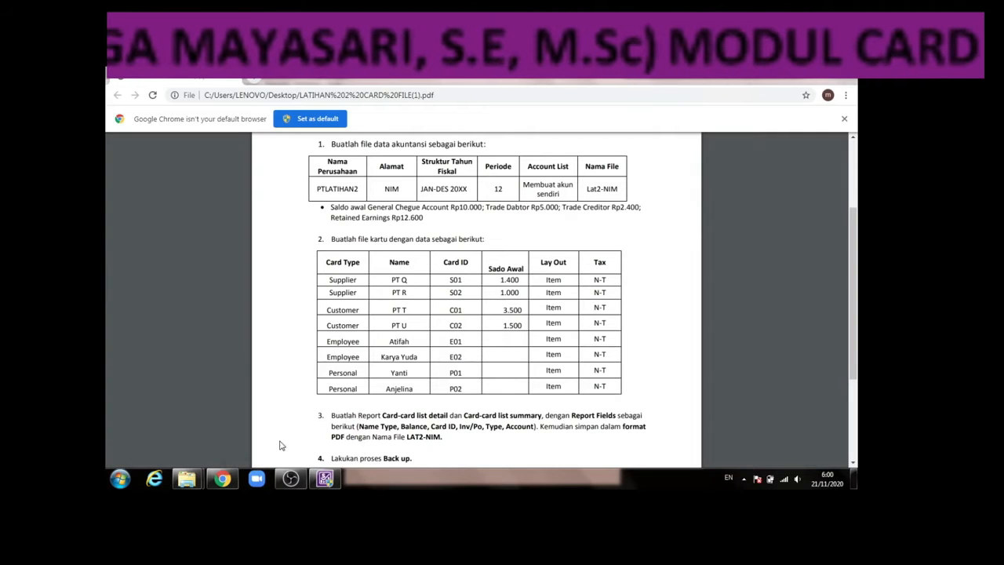
left_click(223, 481)
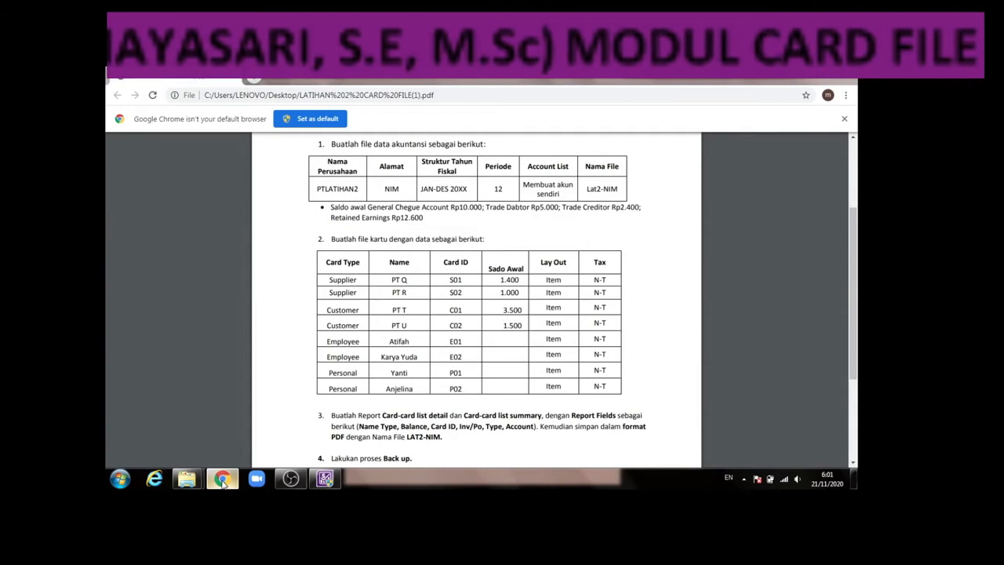
left_click(223, 480)
left_click(223, 480)
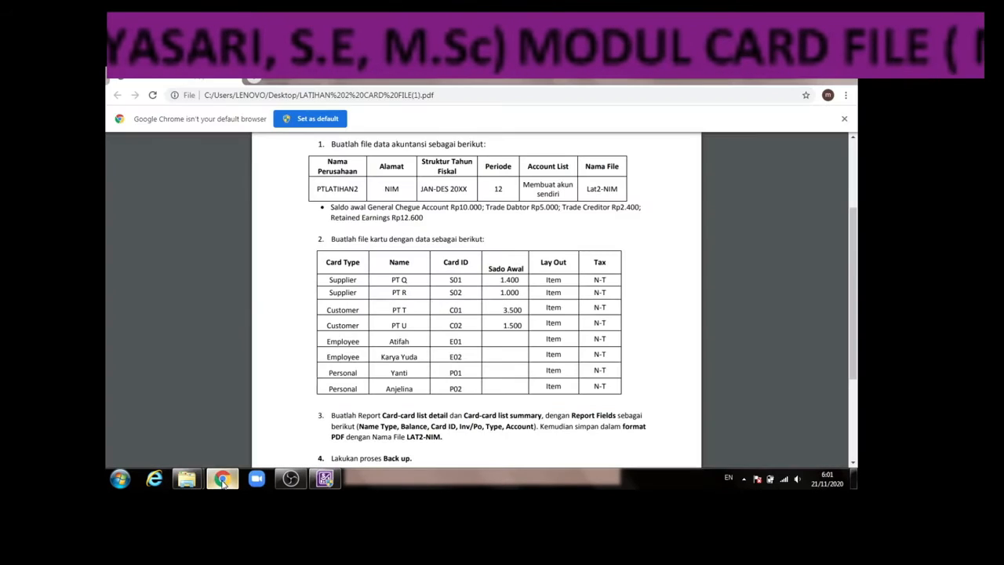
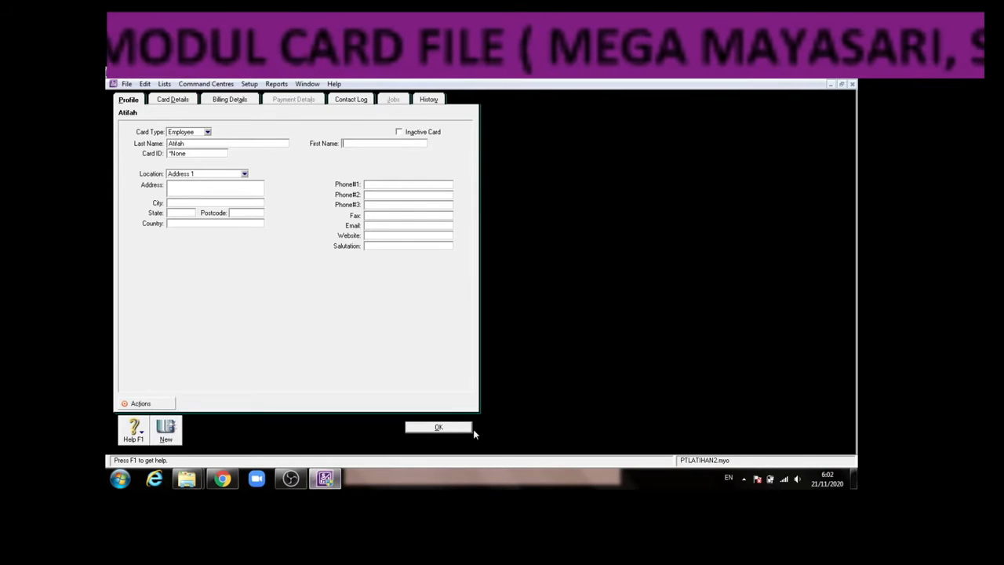
Step: Set the first employee's Card ID to E01, as listed in the exercise PDF
left_click(210, 155)
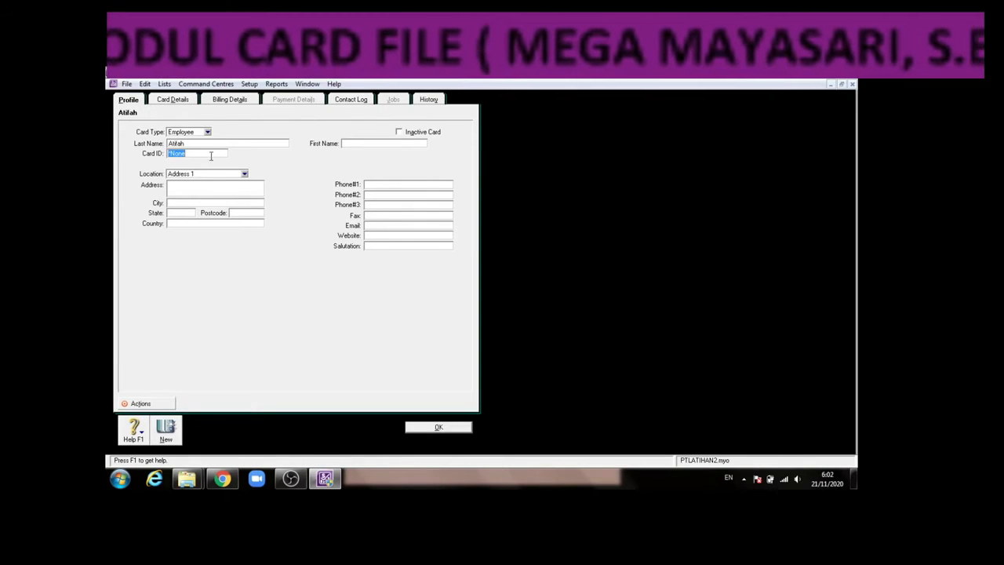
left_click(324, 480)
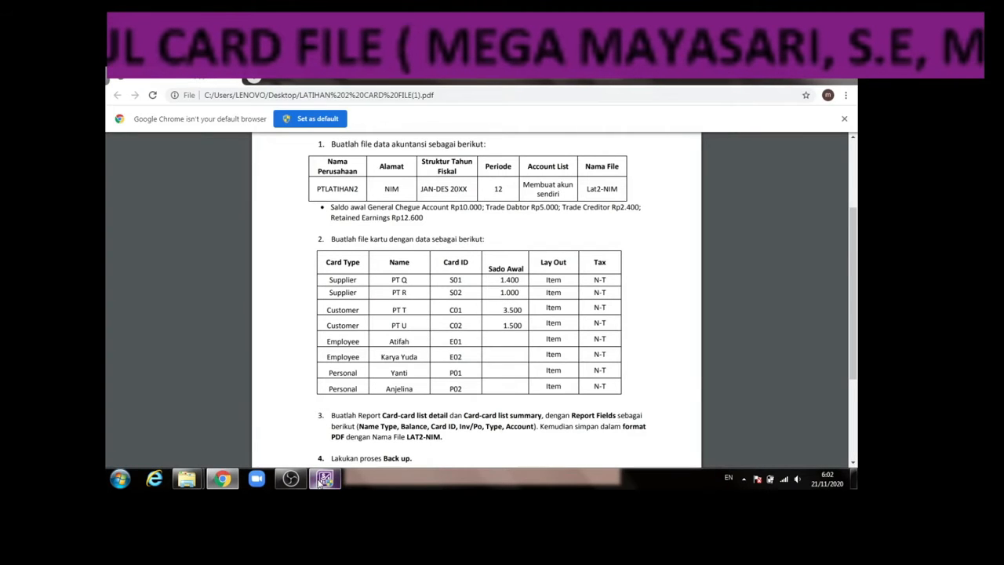
left_click(324, 479)
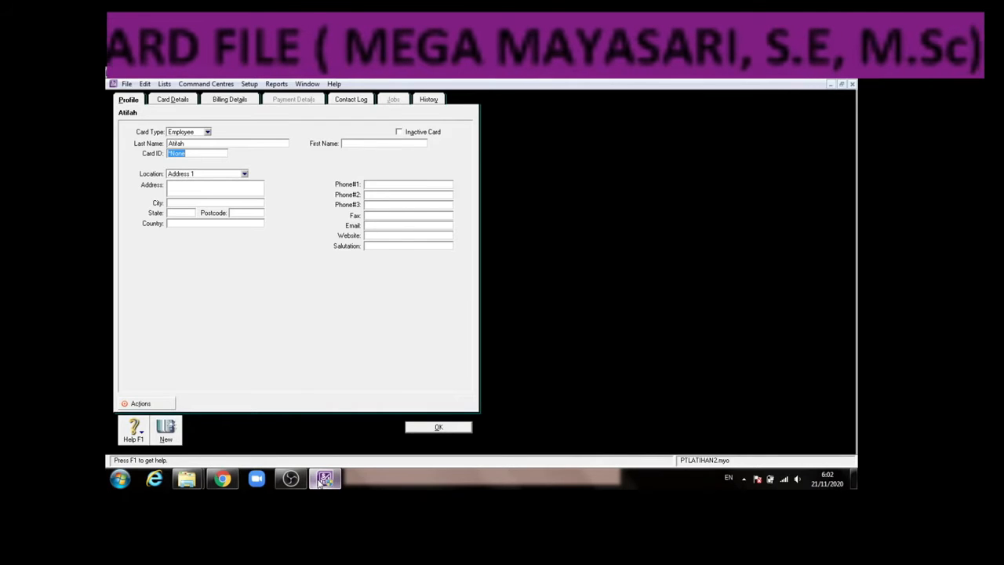
type("e")
type("E01")
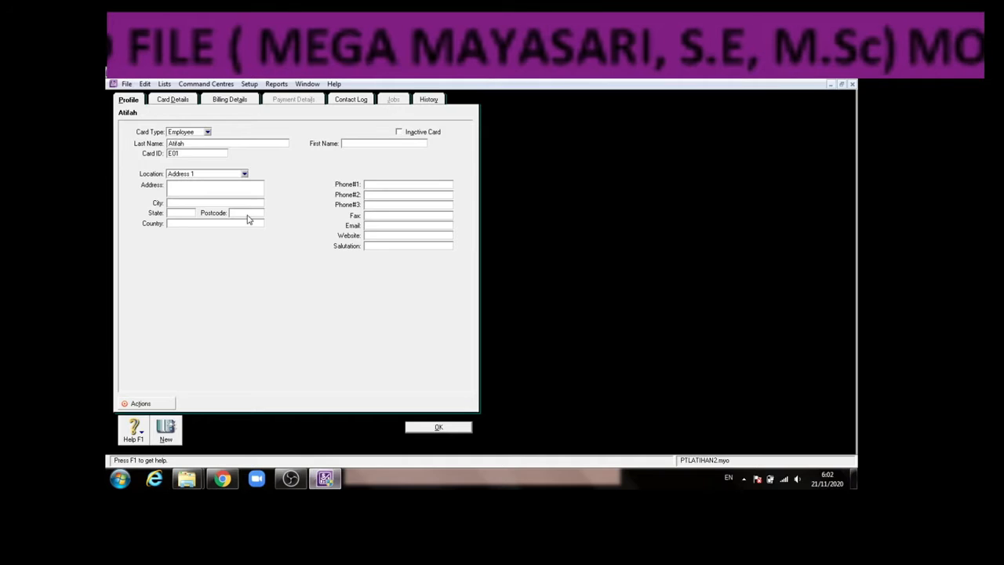
Step: Fill in the address on employee card E01 and check the card against the exercise PDF
left_click(238, 193)
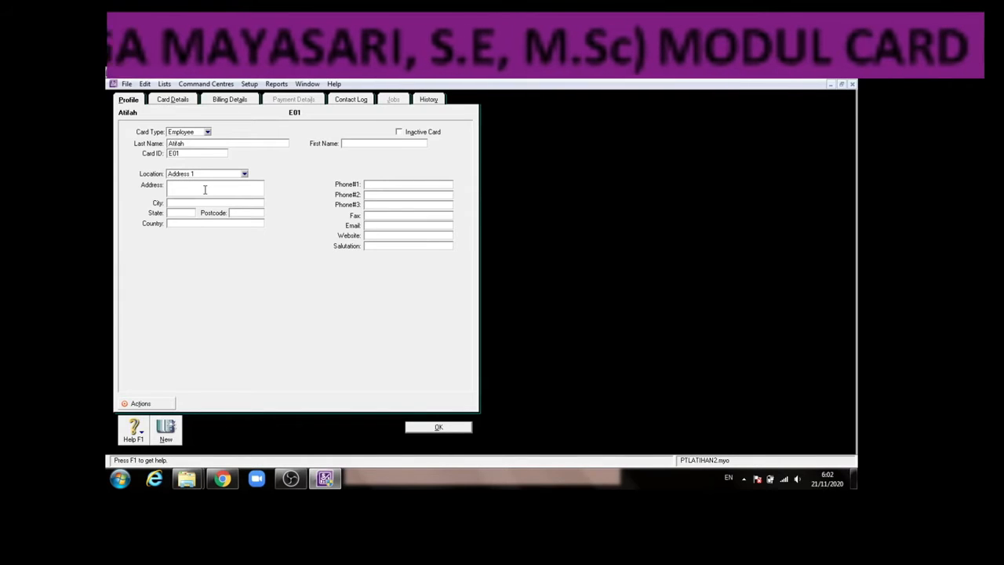
type("11")
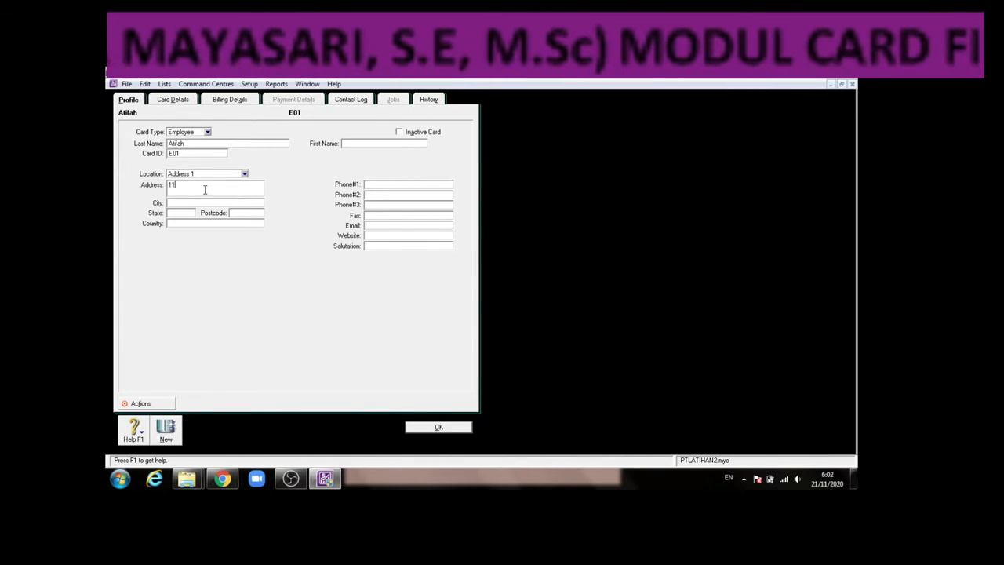
type("0069")
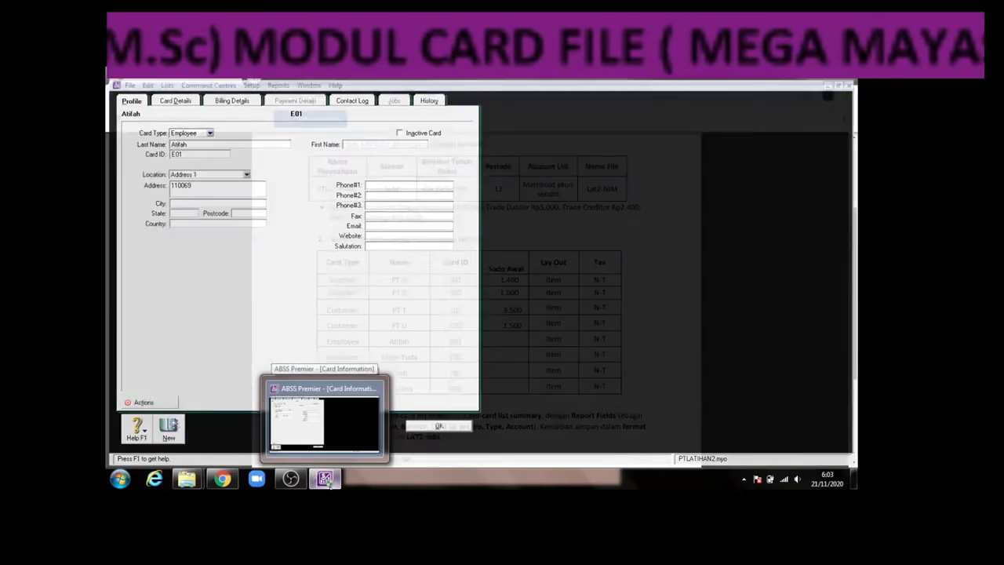
left_click(326, 479)
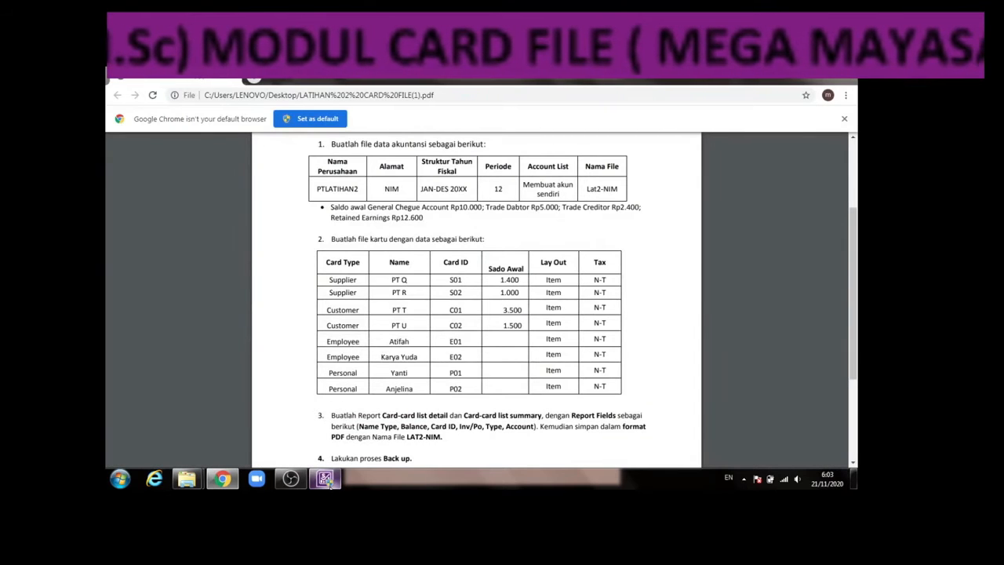
left_click(328, 480)
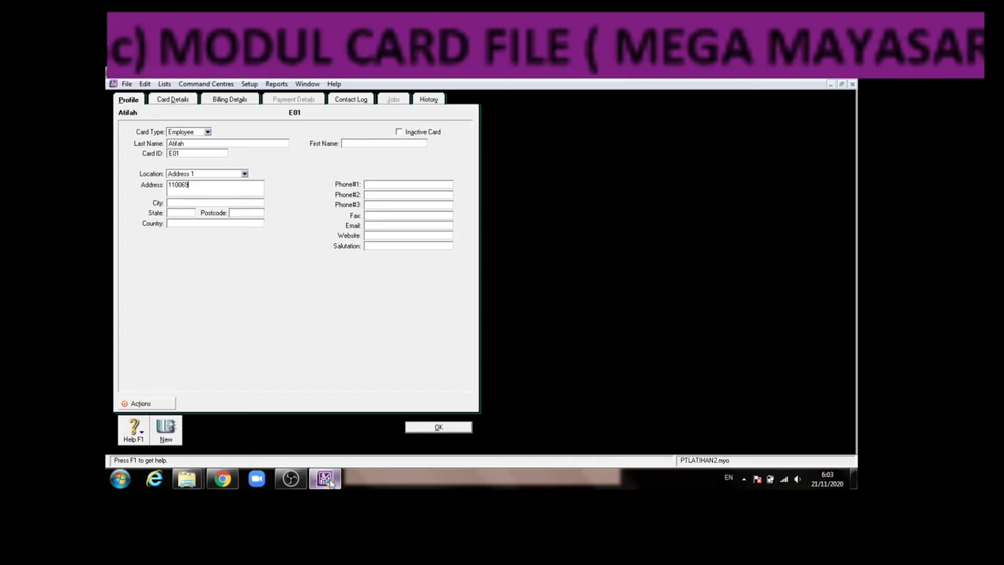
Step: Look through the card details, billing details, contact log and history of employee card E01
left_click(190, 98)
left_click(220, 100)
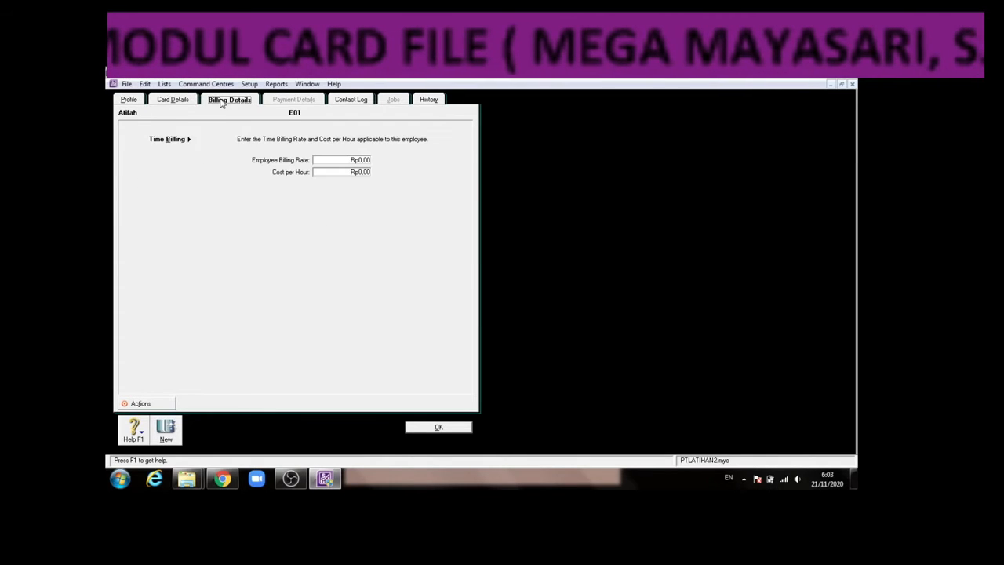
left_click(354, 102)
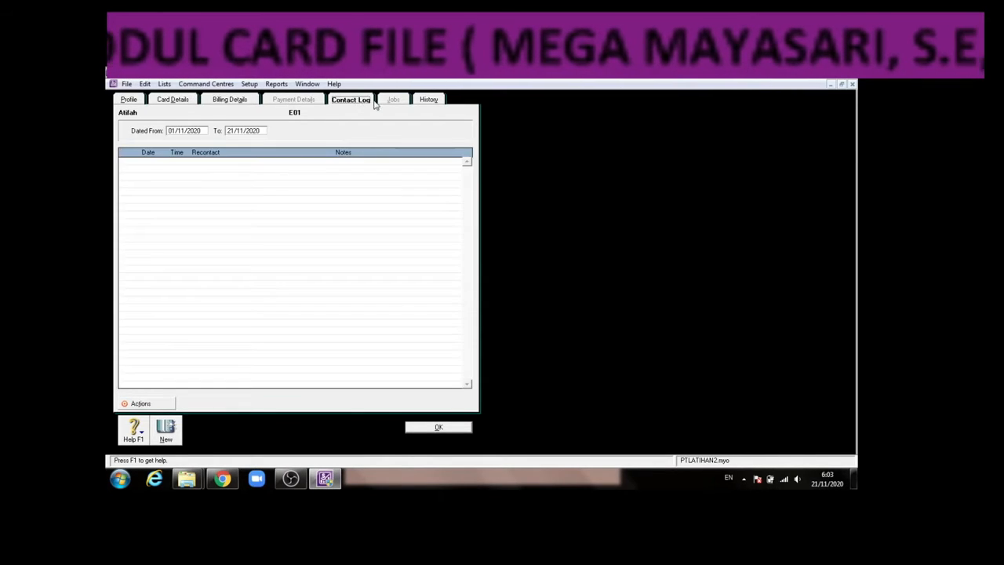
left_click(432, 102)
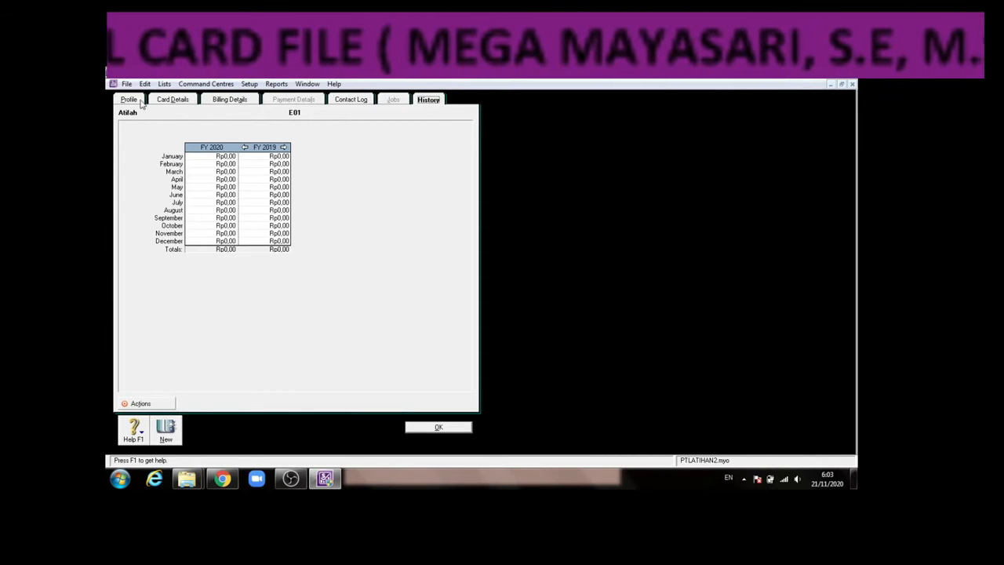
Step: Start another Employee card and enter the second employee's last and first name from the exercise PDF
left_click(166, 434)
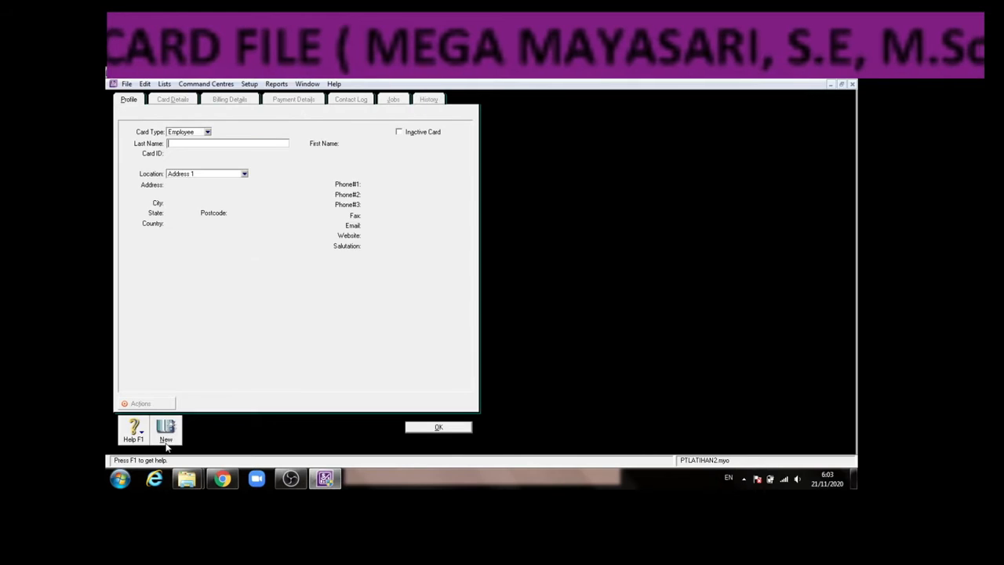
left_click(324, 480)
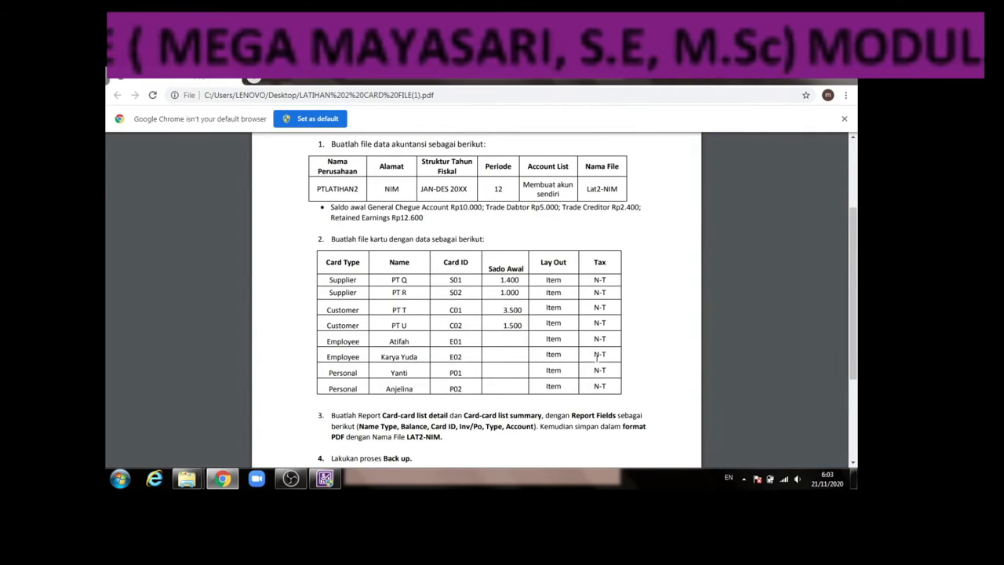
left_click(326, 479)
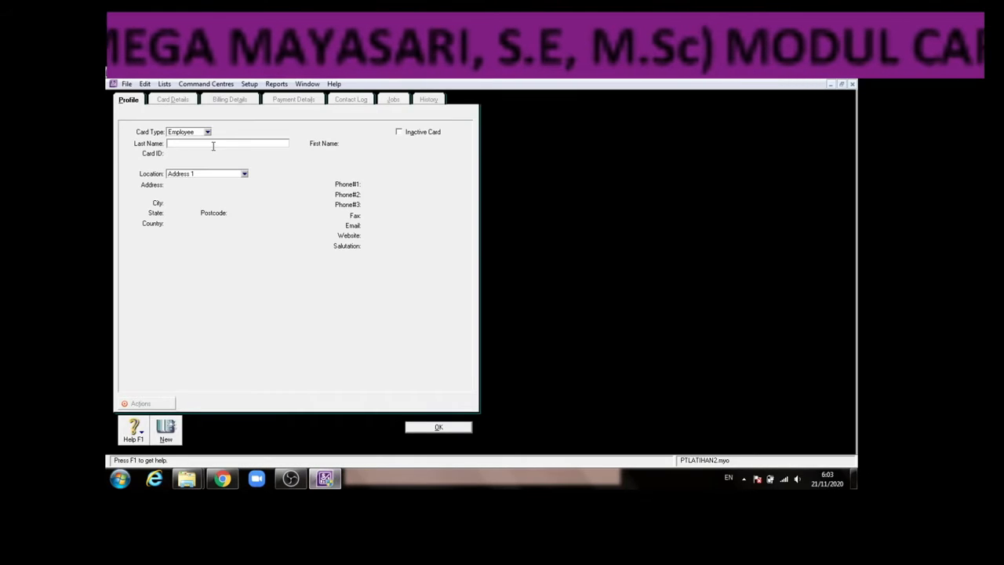
type("Yuda")
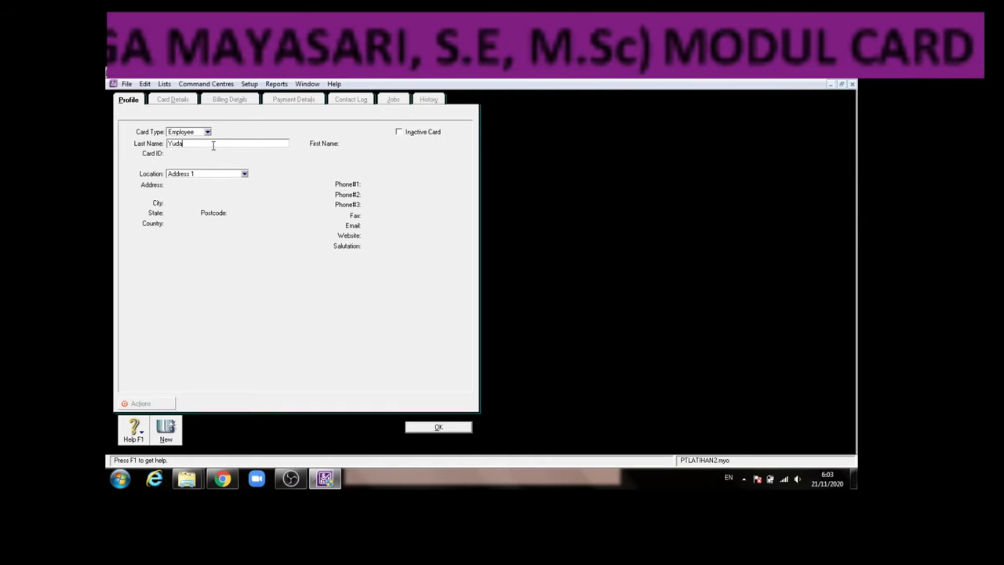
key("Tab")
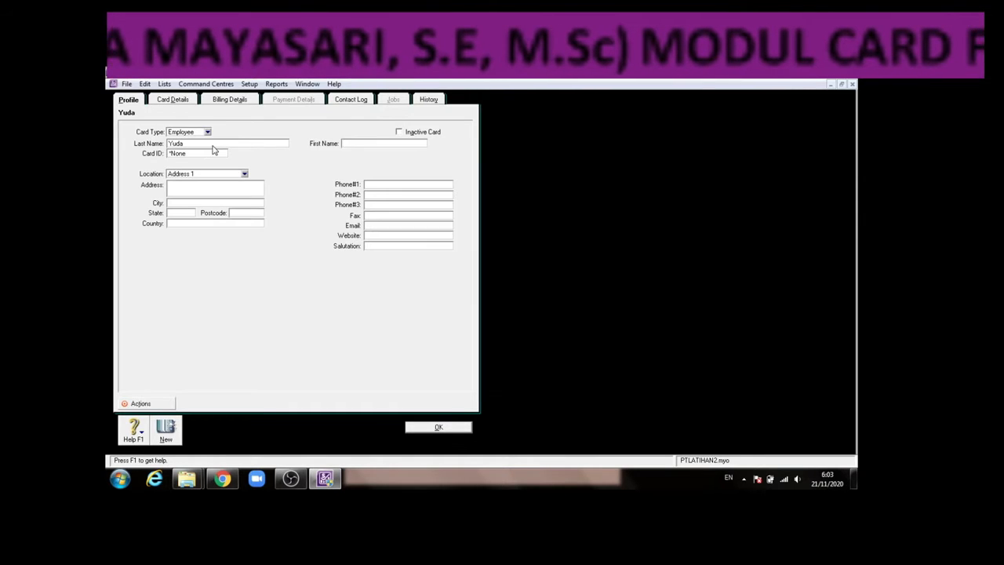
type("Ka")
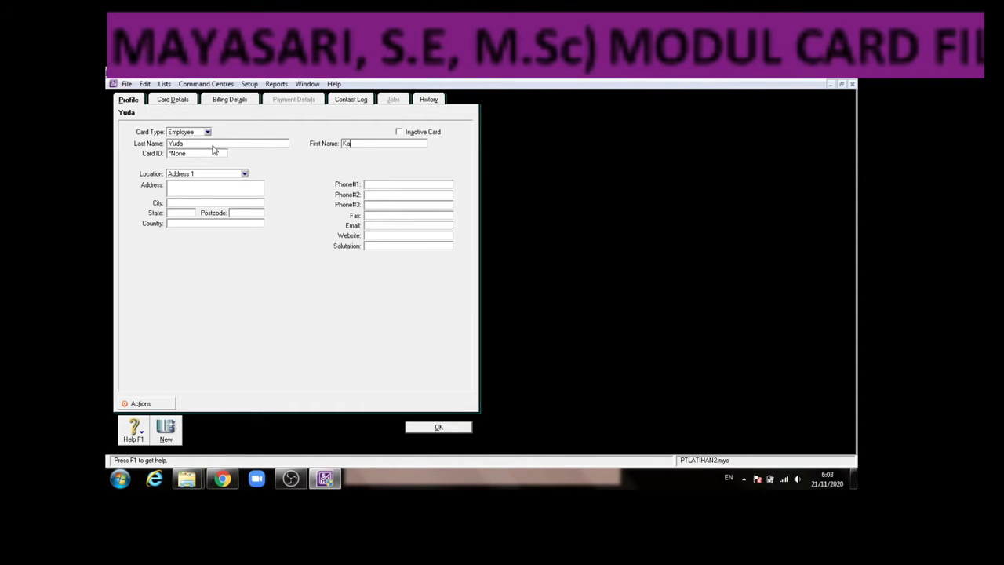
type("rya")
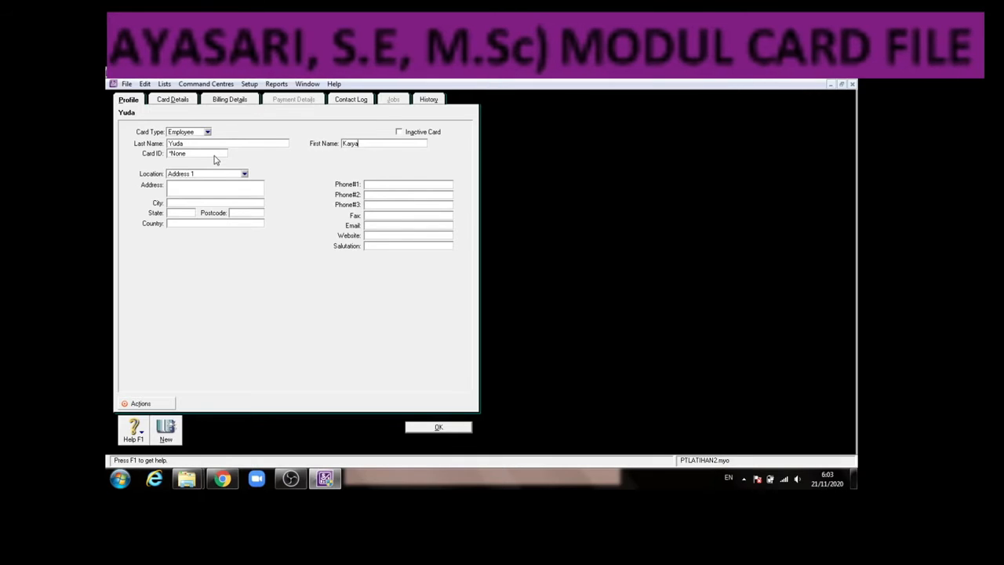
Step: Set the second employee's Card ID to E02 and fill in the address, checking the card against the exercise PDF
left_click(212, 155)
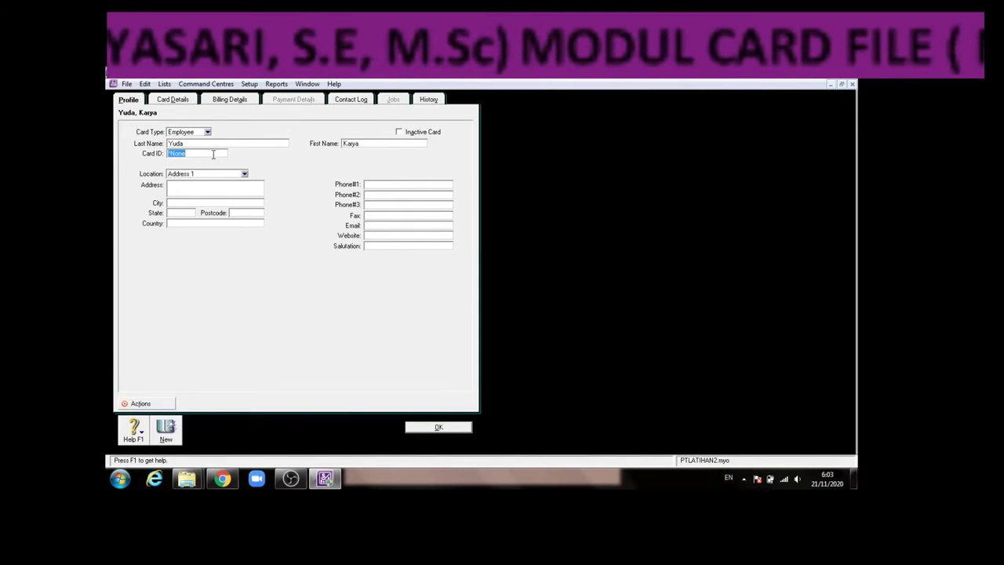
type("E02")
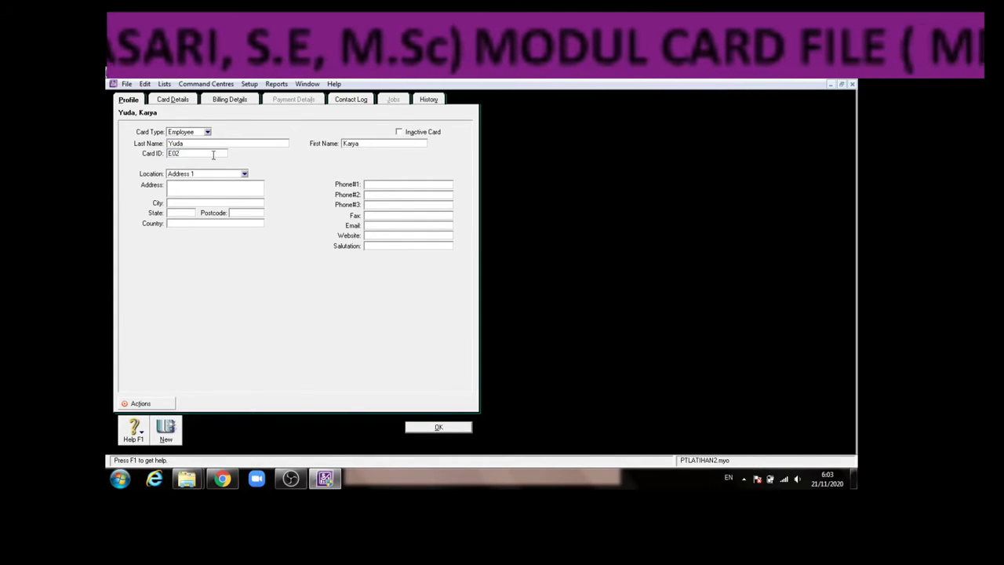
left_click(214, 191)
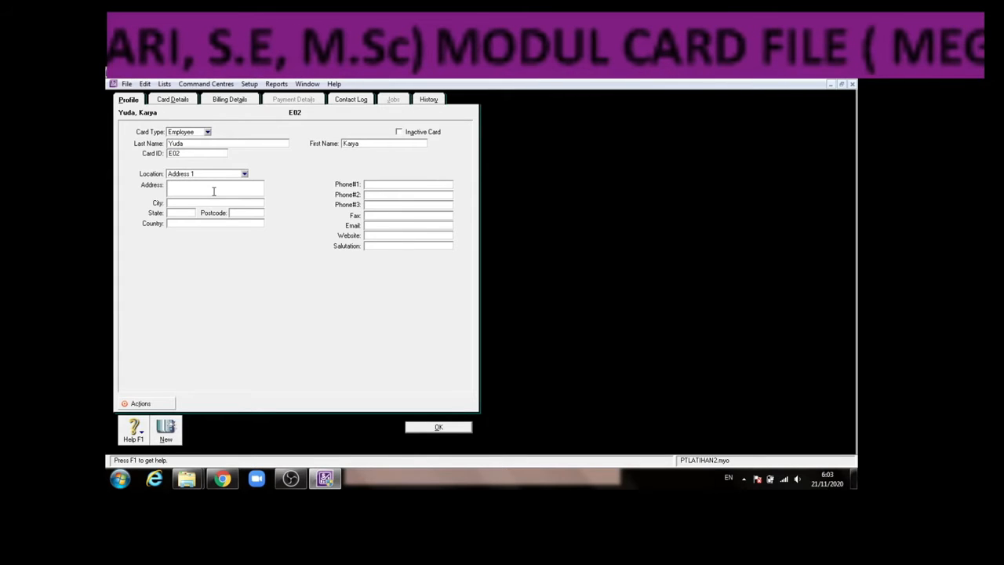
type("110069")
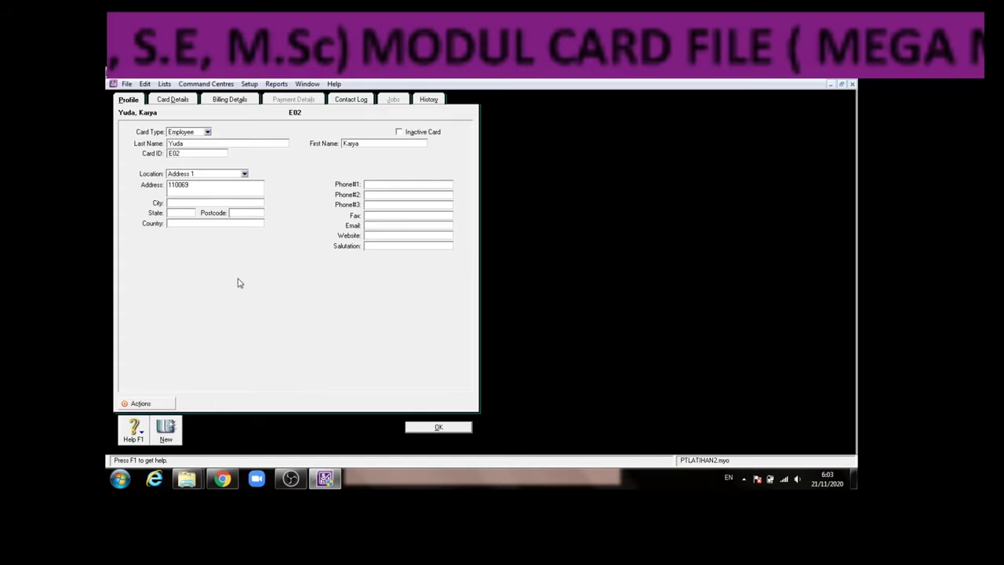
left_click(337, 483)
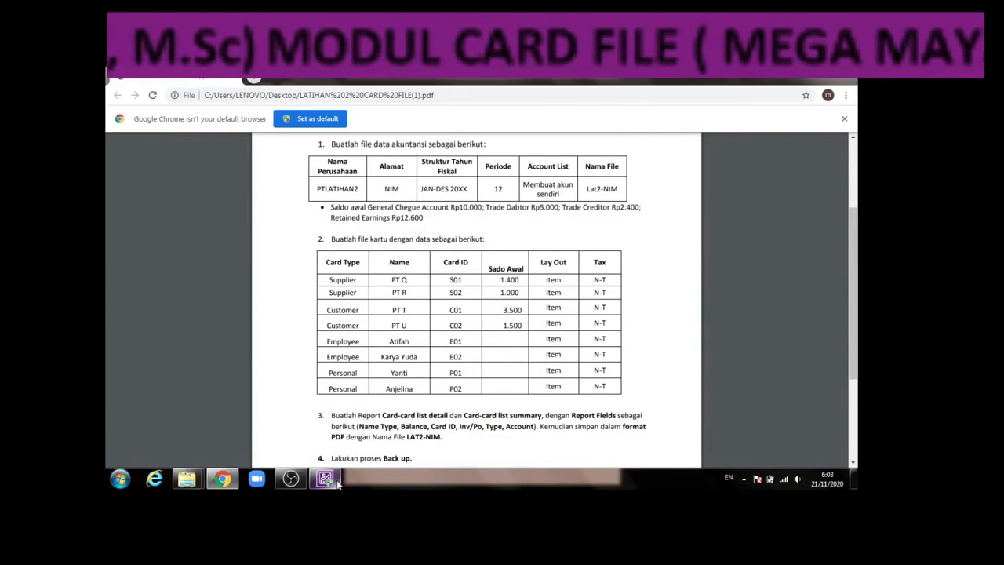
left_click(338, 484)
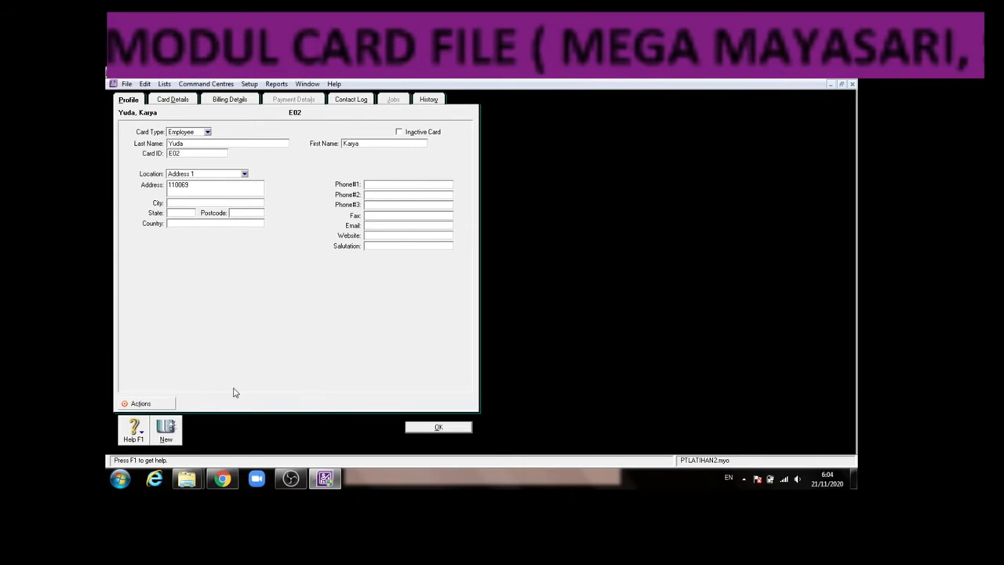
Step: Start a new card of type Personal and enter the last name of the first personal entry in the exercise PDF
left_click(167, 433)
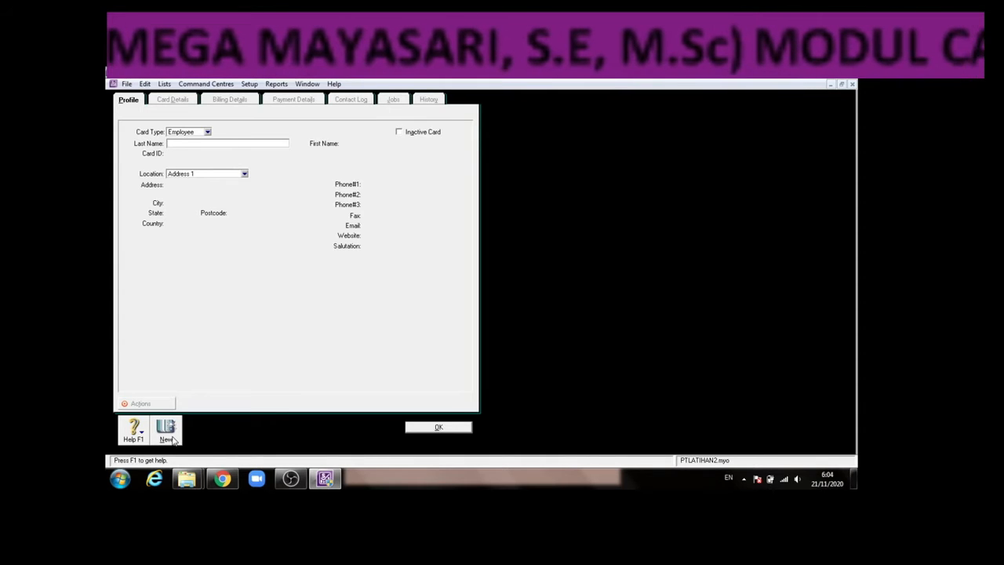
left_click(208, 135)
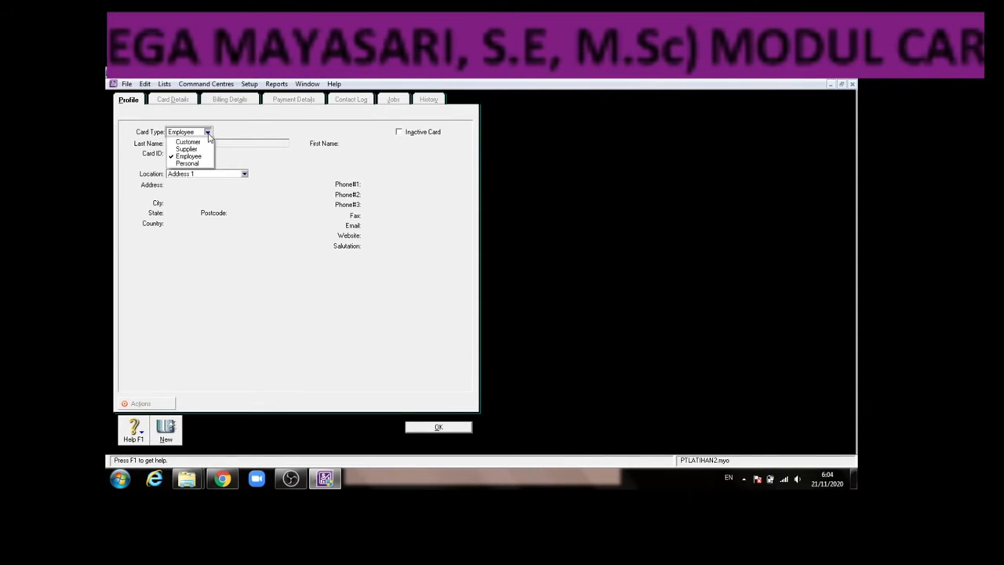
left_click(198, 163)
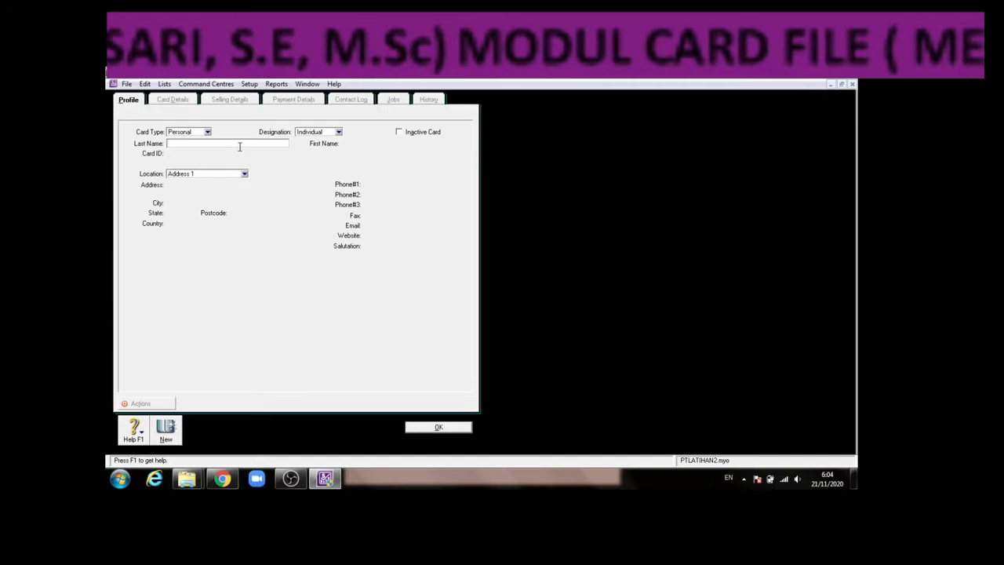
left_click(329, 480)
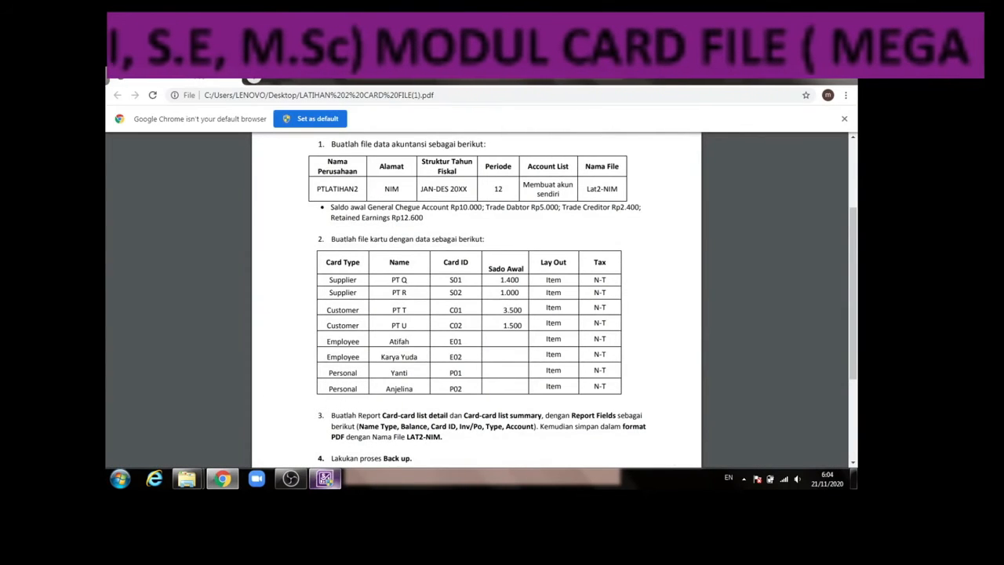
left_click(325, 479)
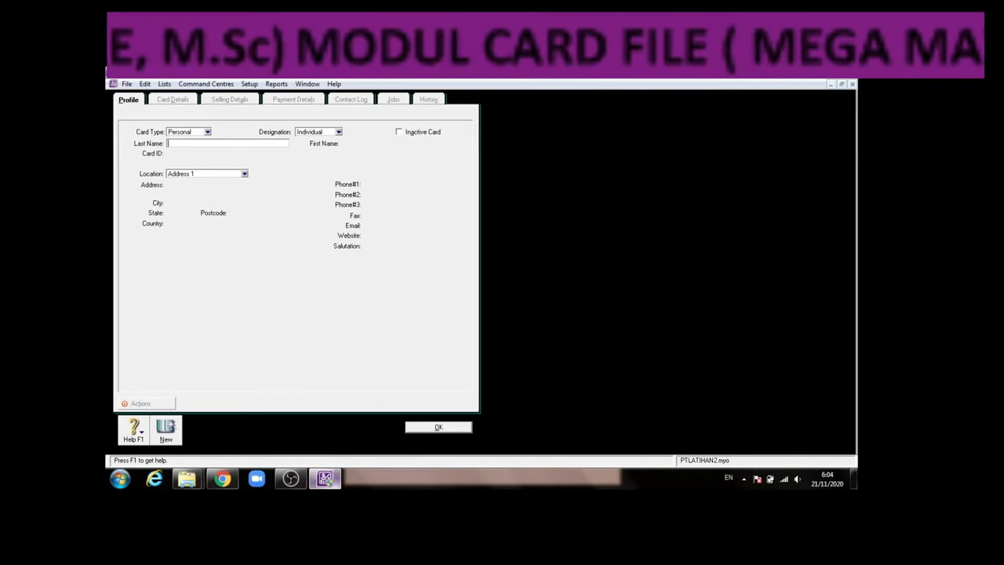
type("Yanto")
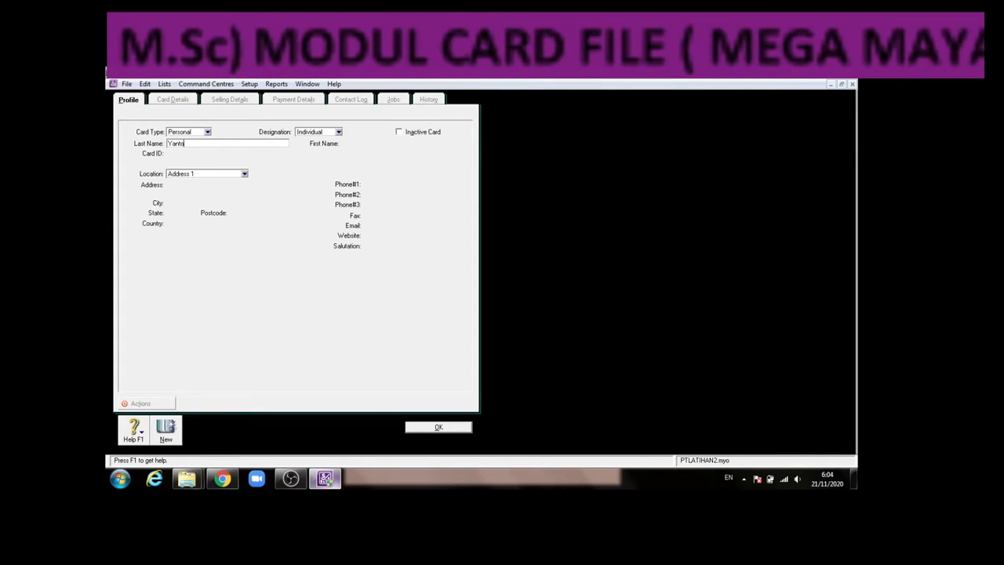
key("BackSpace")
type("i")
key("Tab")
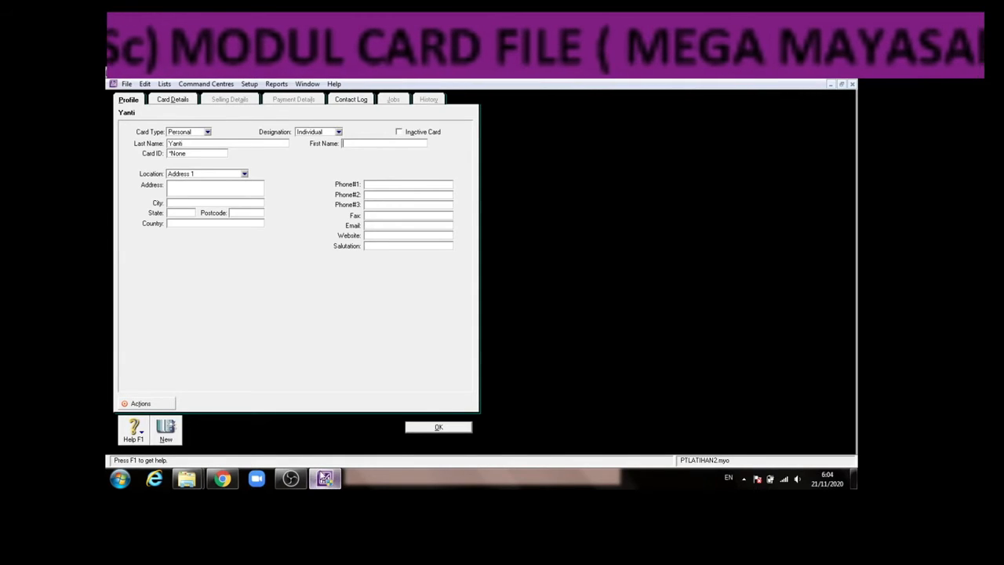
Step: Set the first personal card's Card ID to P01 and fill in its address
key("Tab")
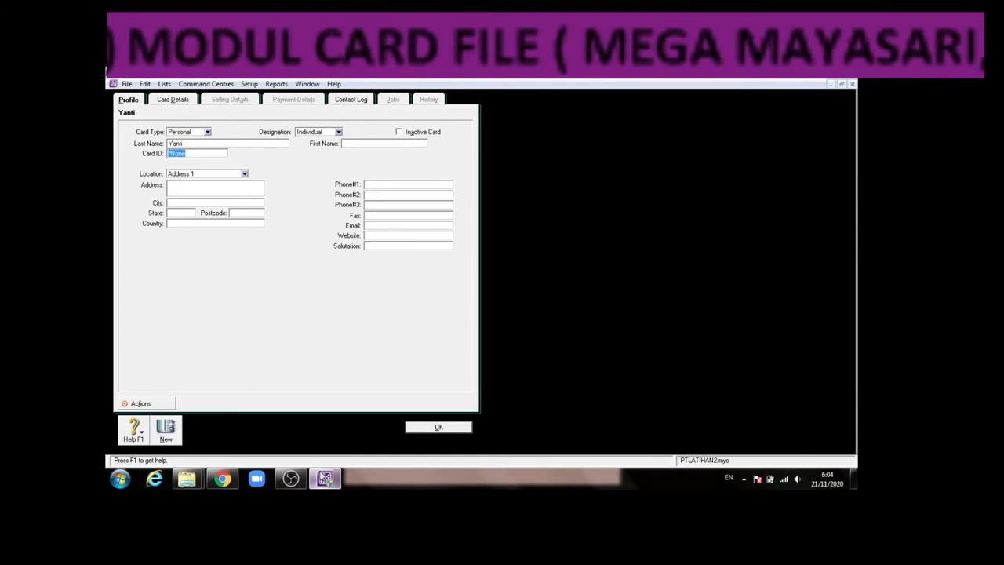
type("P01")
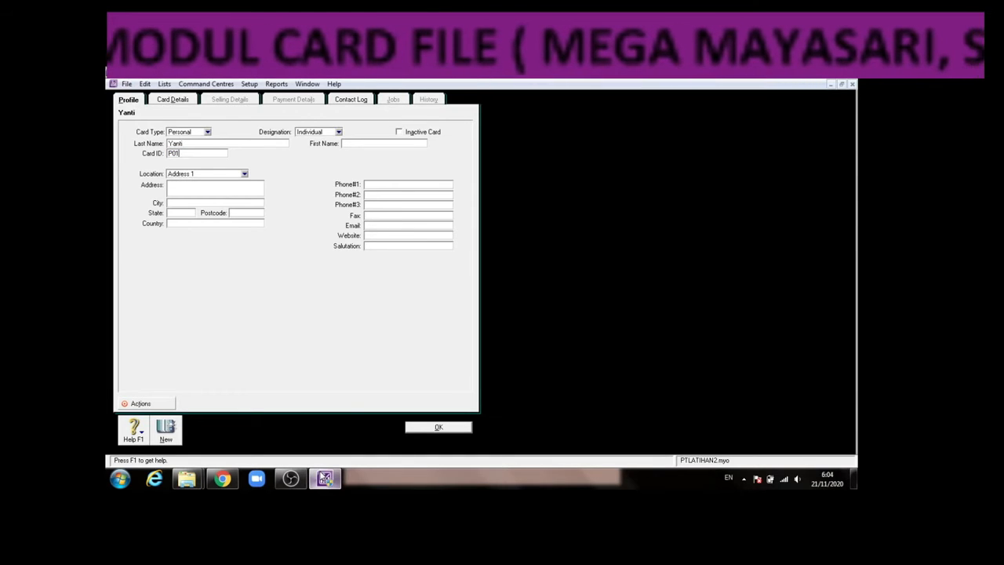
left_click(236, 189)
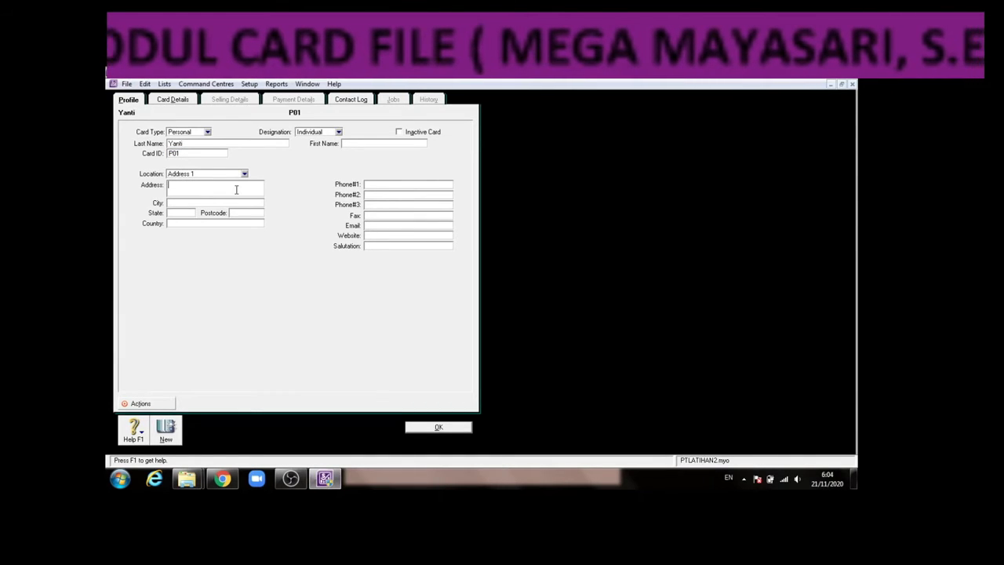
type("110069")
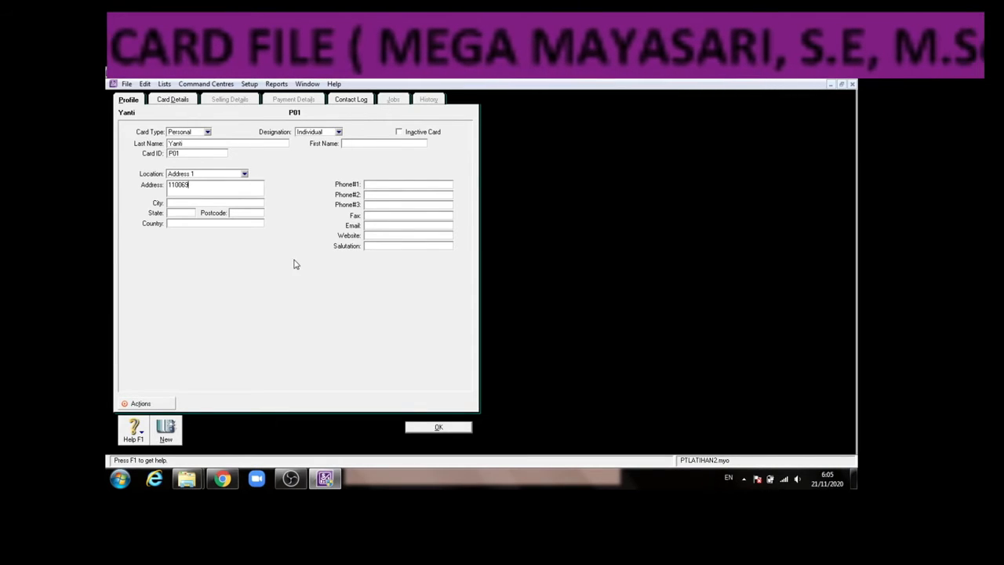
Step: Start another Personal card with the second personal entry's last name from the exercise PDF and set its Card ID to P02
left_click(167, 434)
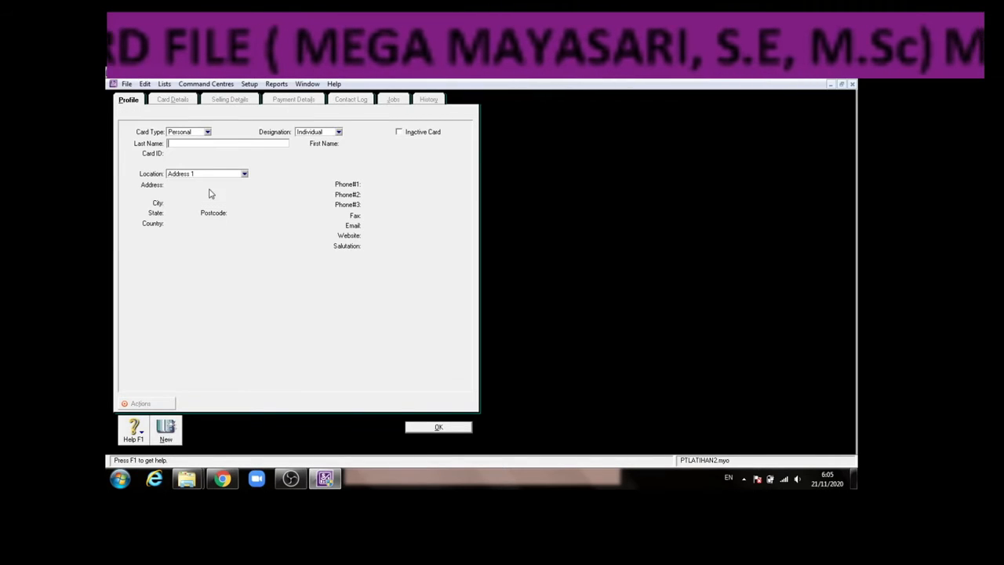
left_click(223, 478)
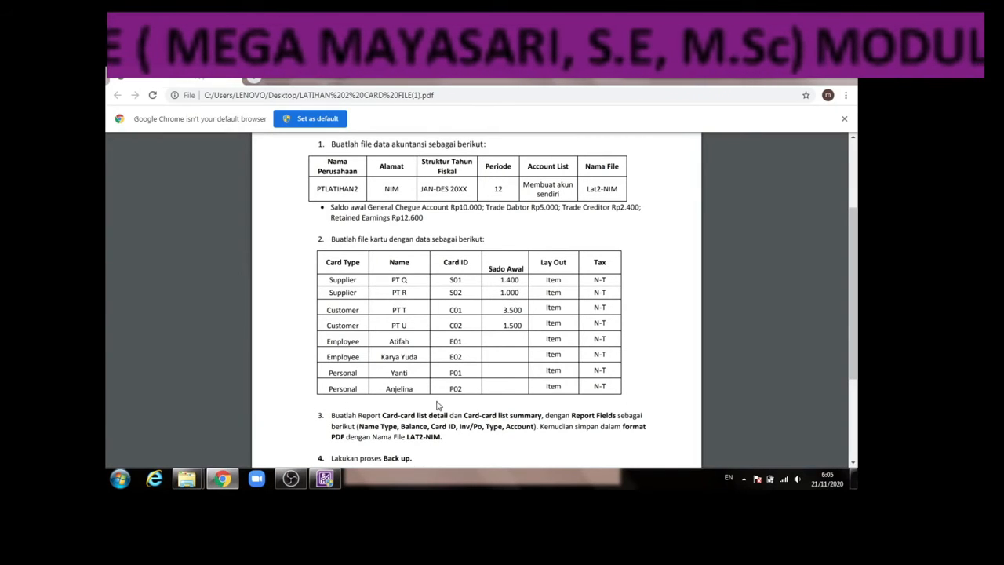
left_click(325, 478)
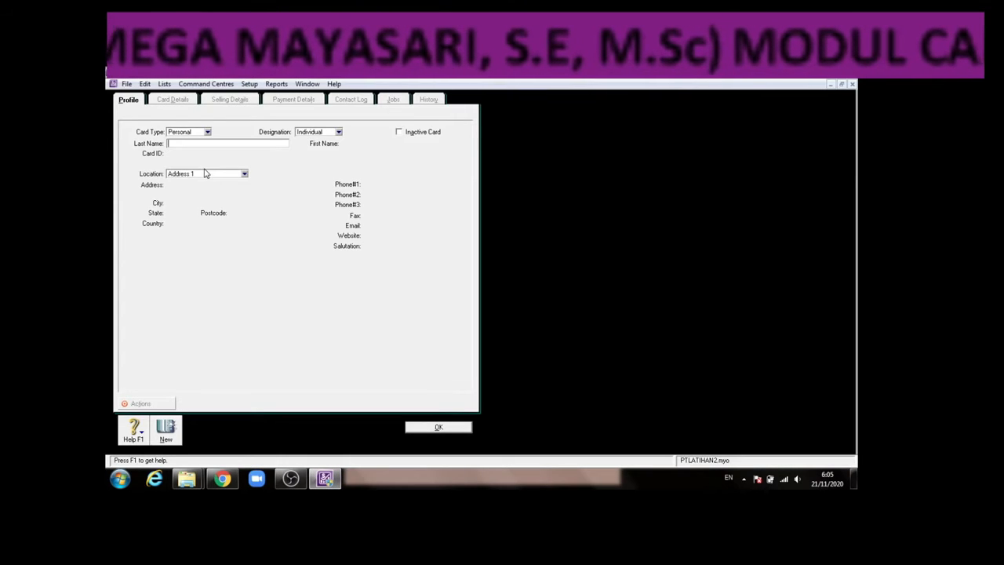
type("Anje")
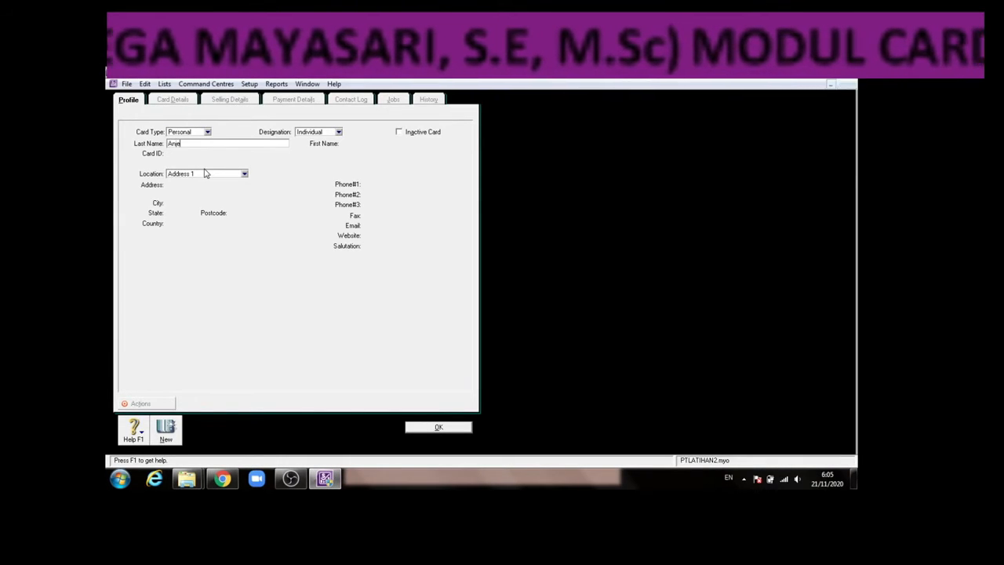
type("lina")
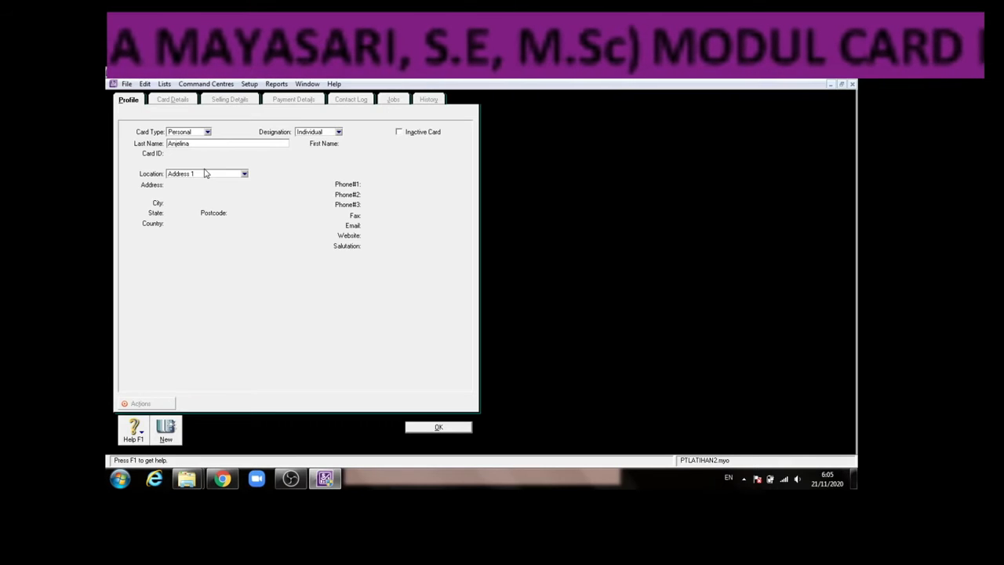
key("Tab")
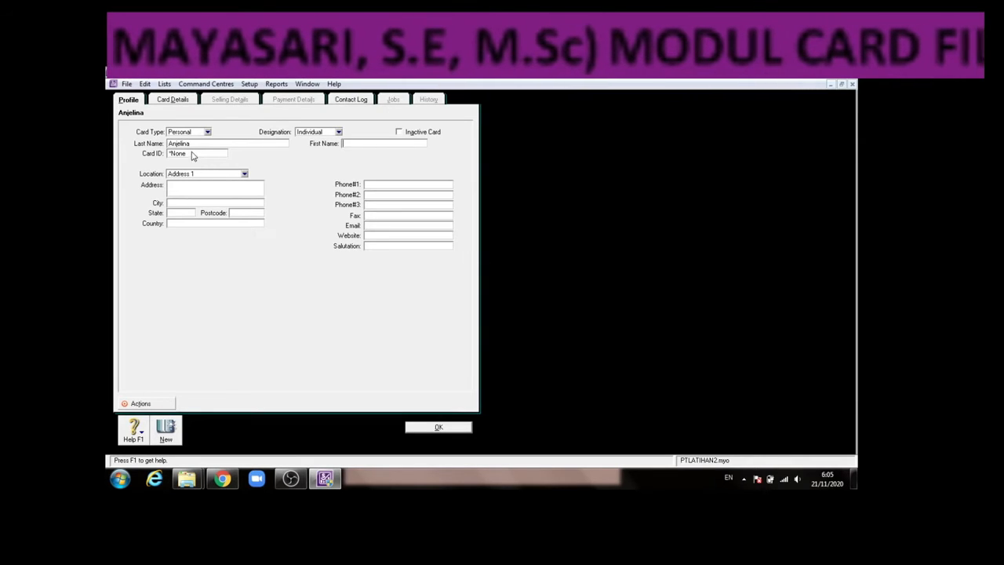
left_click(211, 153)
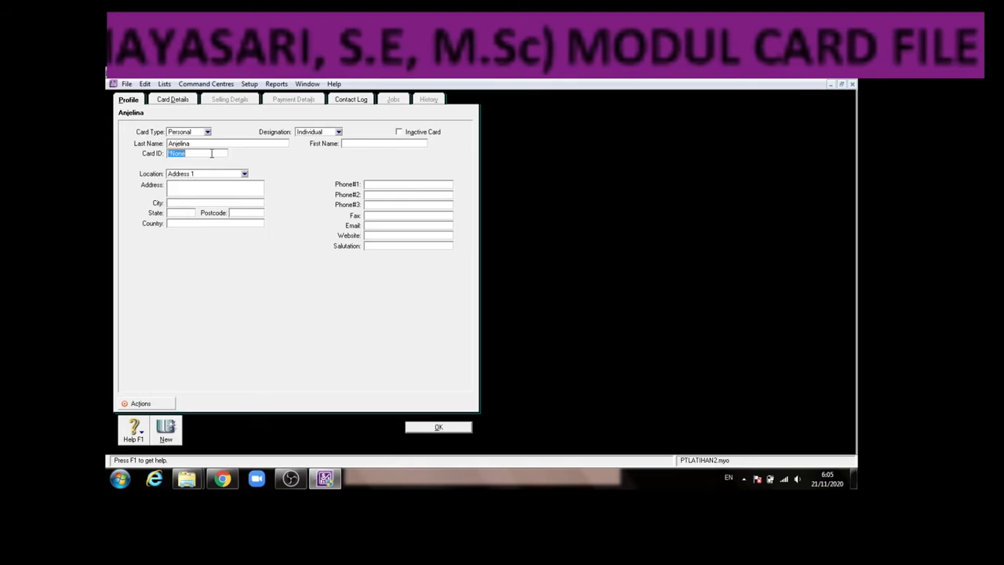
type("P02")
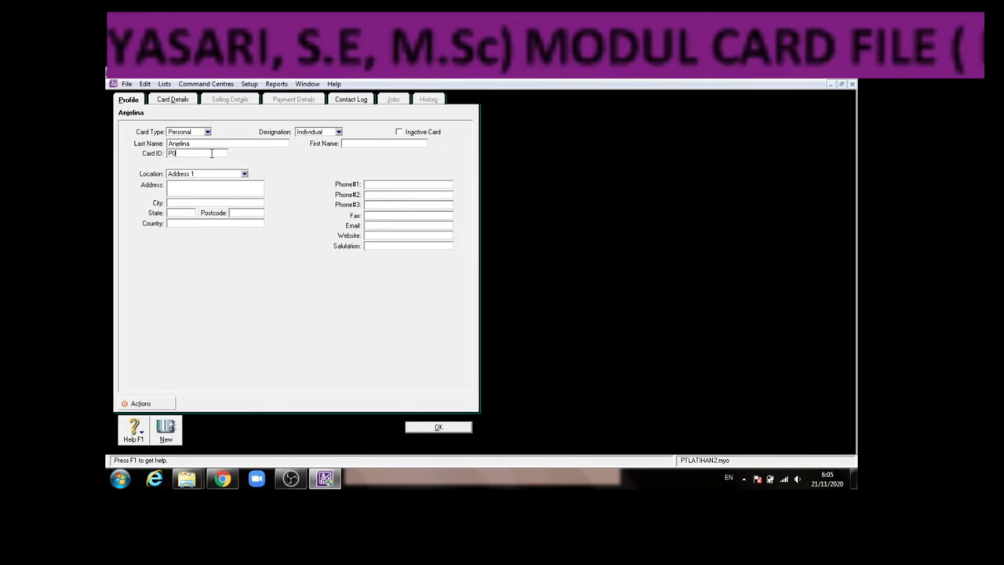
Step: Save the second personal card with ID P02 and close the cards list
left_click(419, 429)
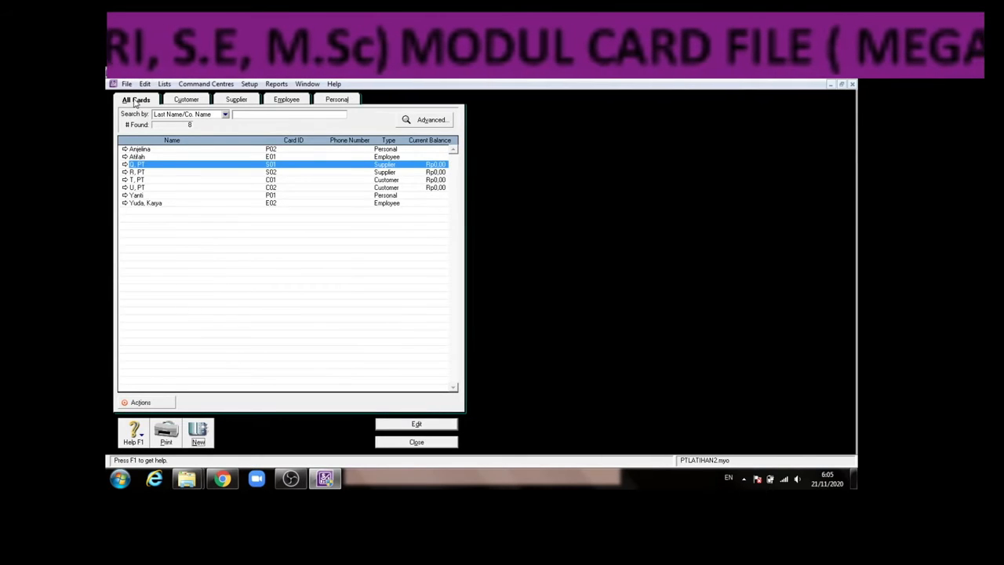
left_click(415, 443)
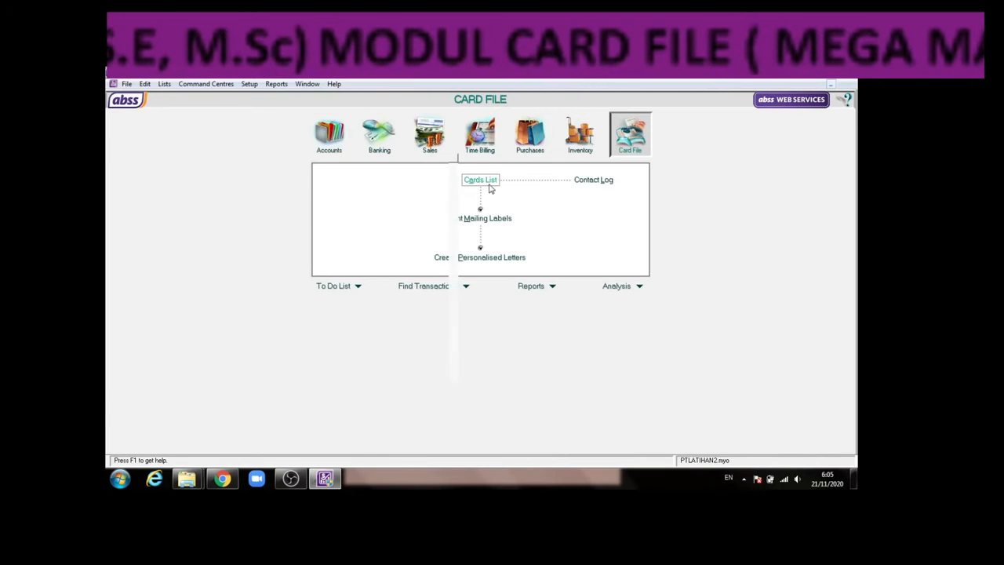
Step: Reopen the cards list and review the Customer, Supplier, Employee and Personal cards by type
left_click(488, 185)
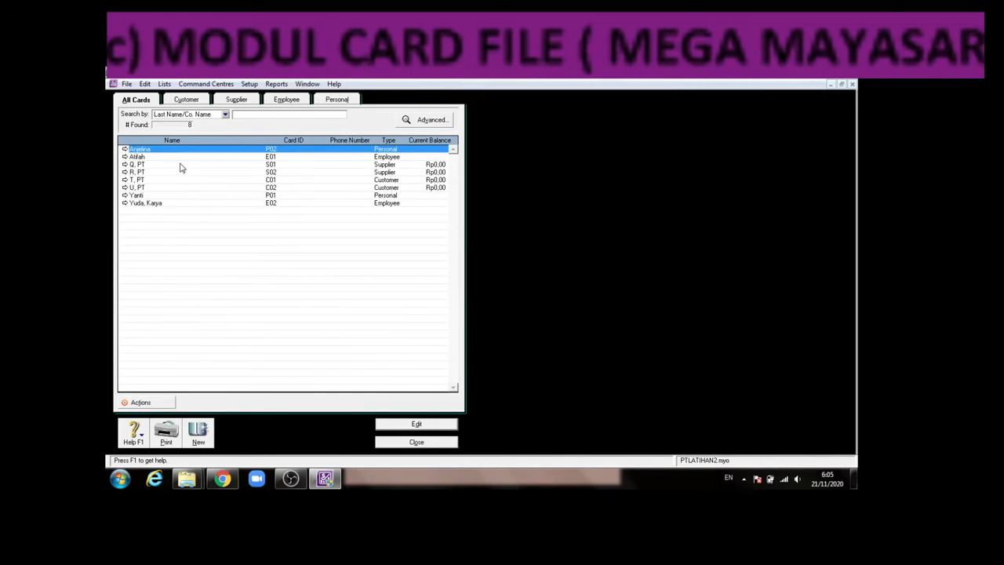
left_click(189, 100)
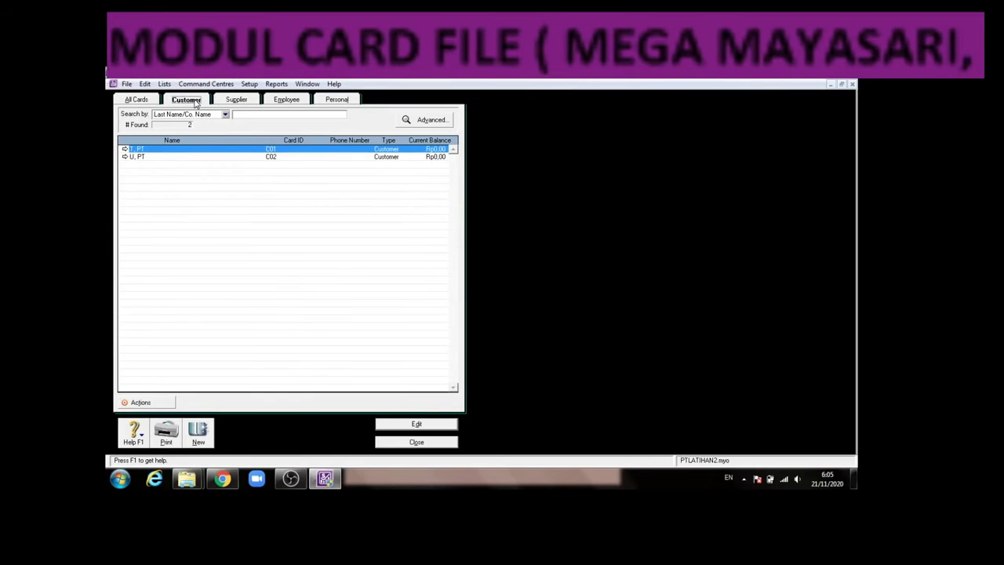
left_click(235, 100)
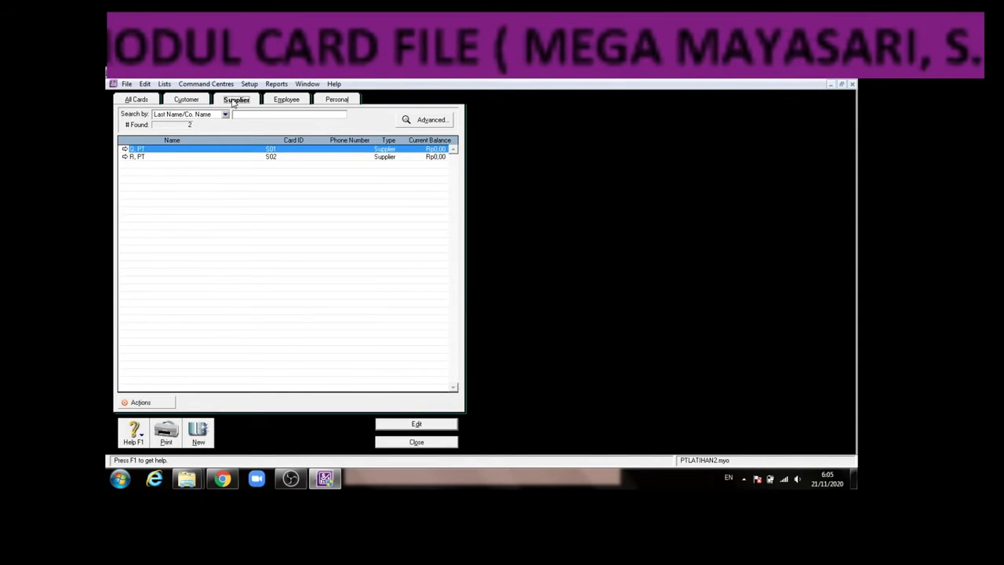
left_click(296, 101)
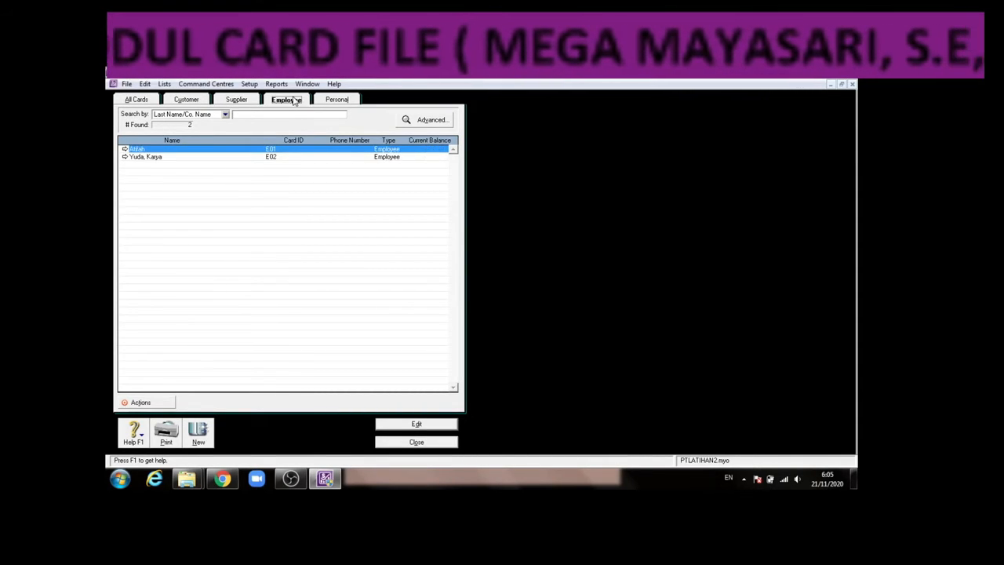
left_click(336, 102)
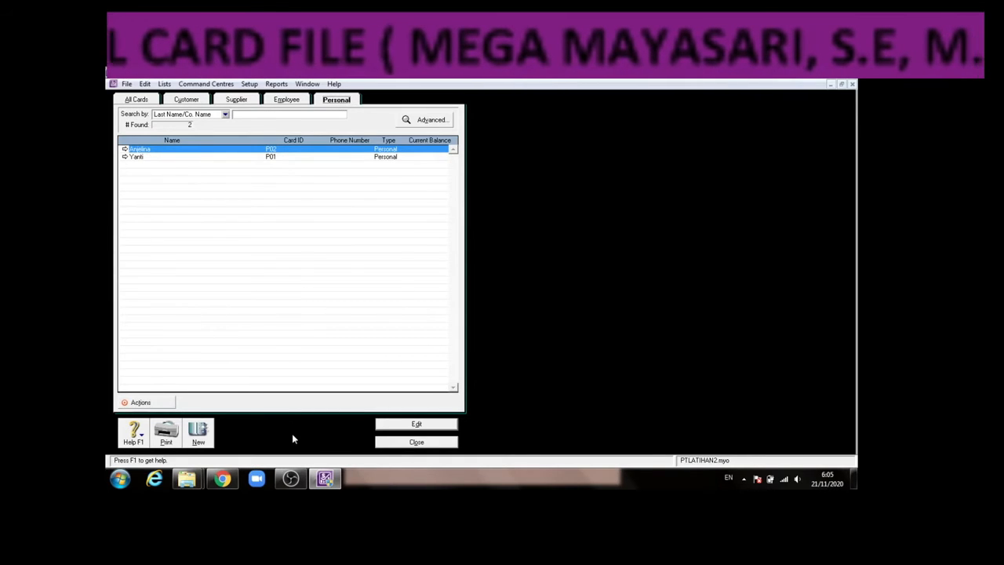
Step: Switch to the exercise PDF in Chrome and review the company data and opening balances above the card table
left_click(326, 479)
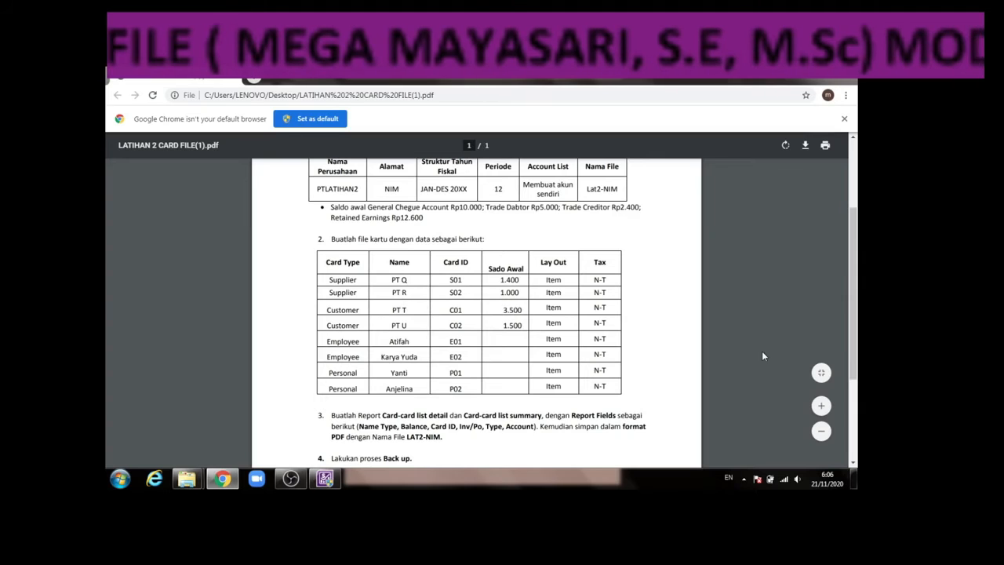
scroll(711, 299, "up", 1)
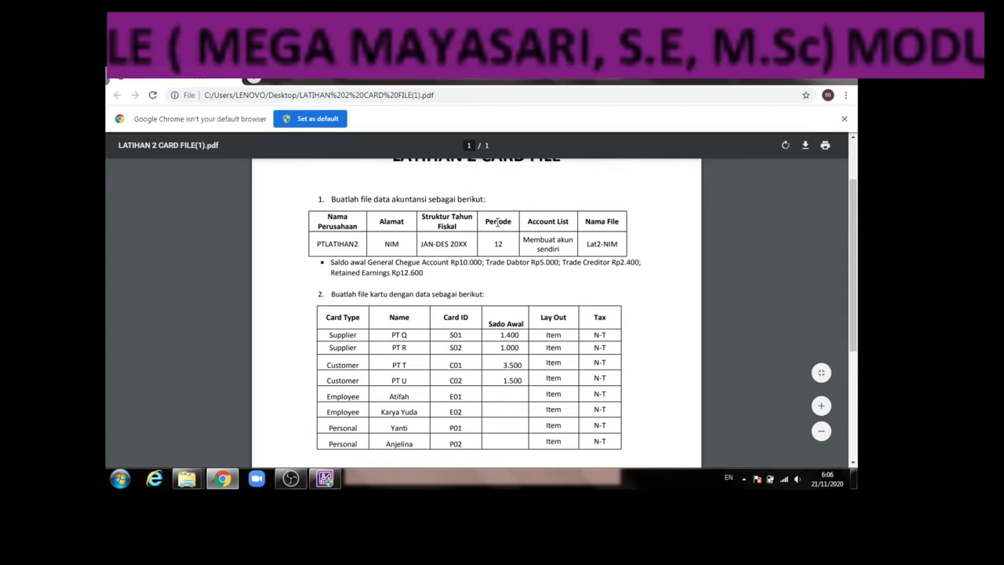